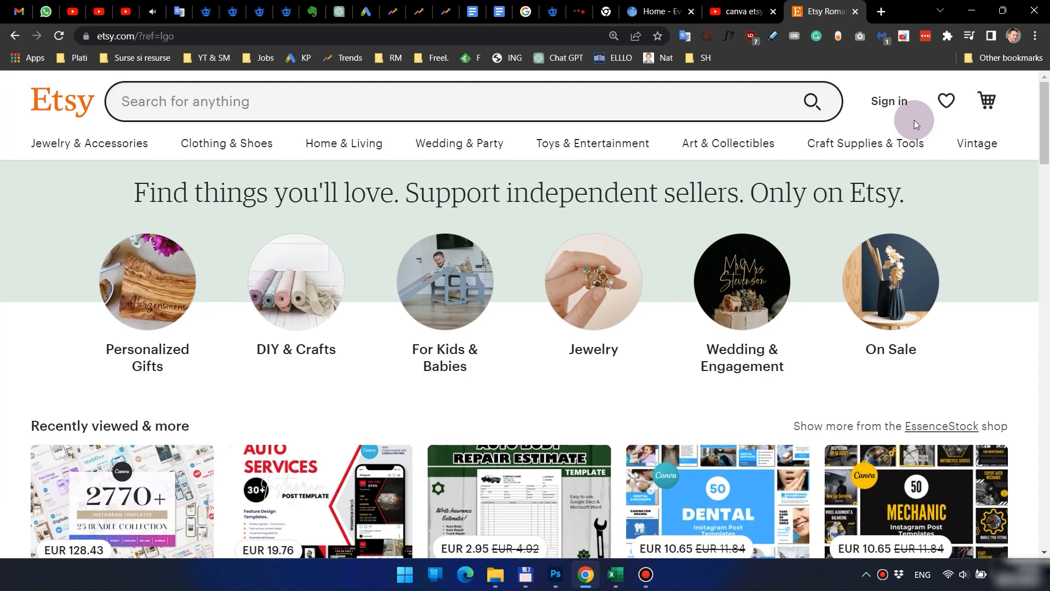
Step: Sign in to the Etsy account from the home page
left_click(888, 102)
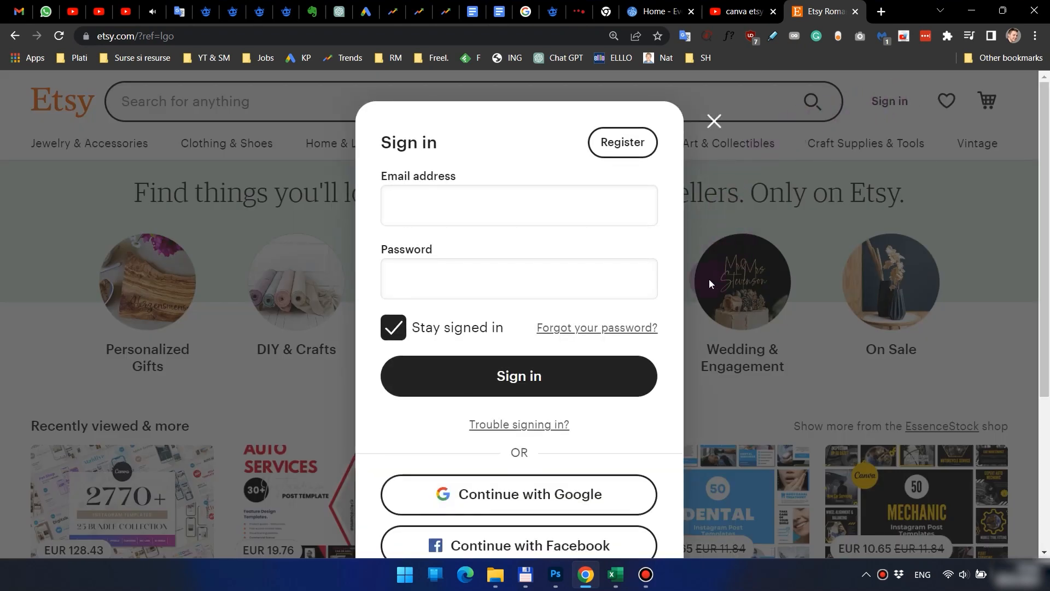
scroll(634, 328, "down", 2)
left_click(648, 367)
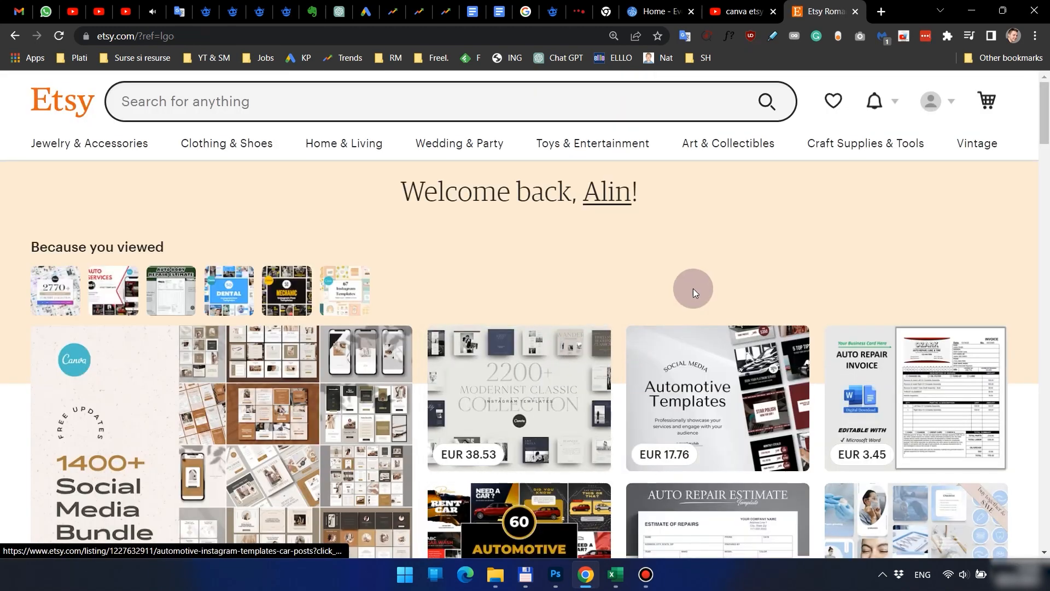
Step: Begin opening a seller shop and answer that you are just starting to sell for the first time ever
left_click(951, 106)
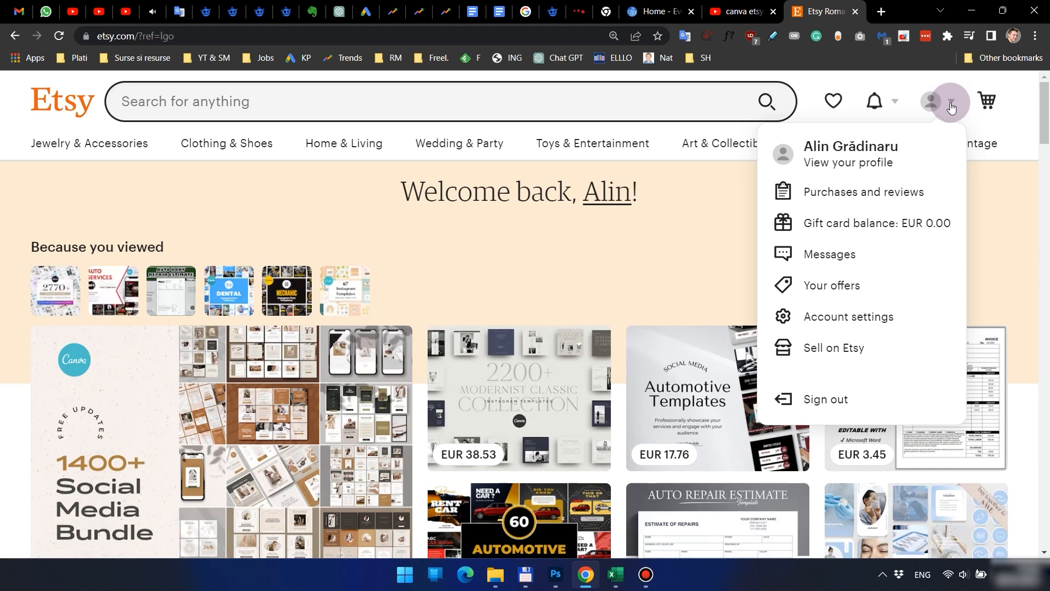
left_click(853, 350)
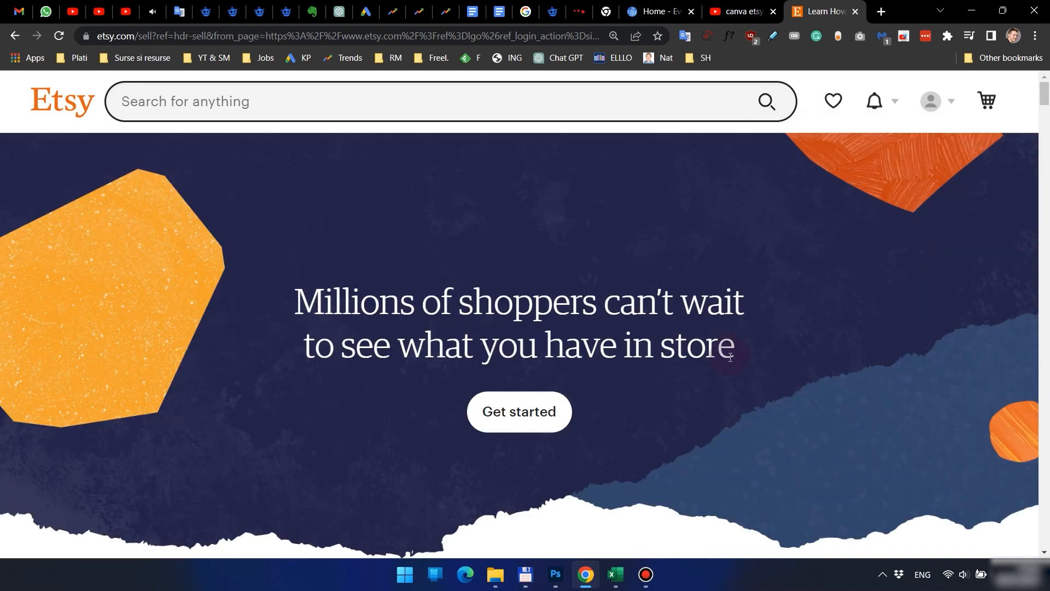
left_click(520, 411)
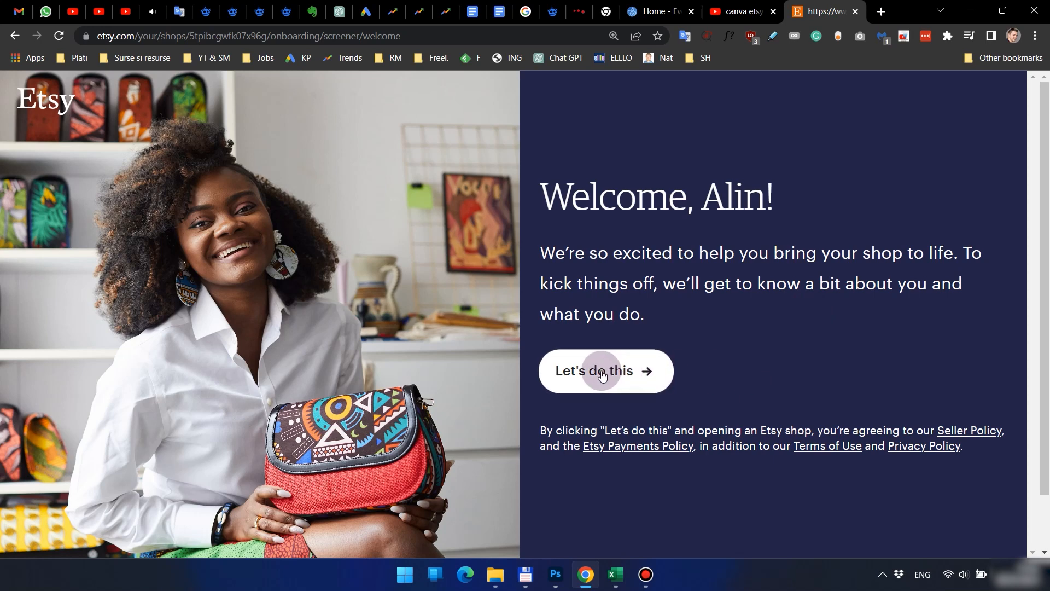
left_click(601, 374)
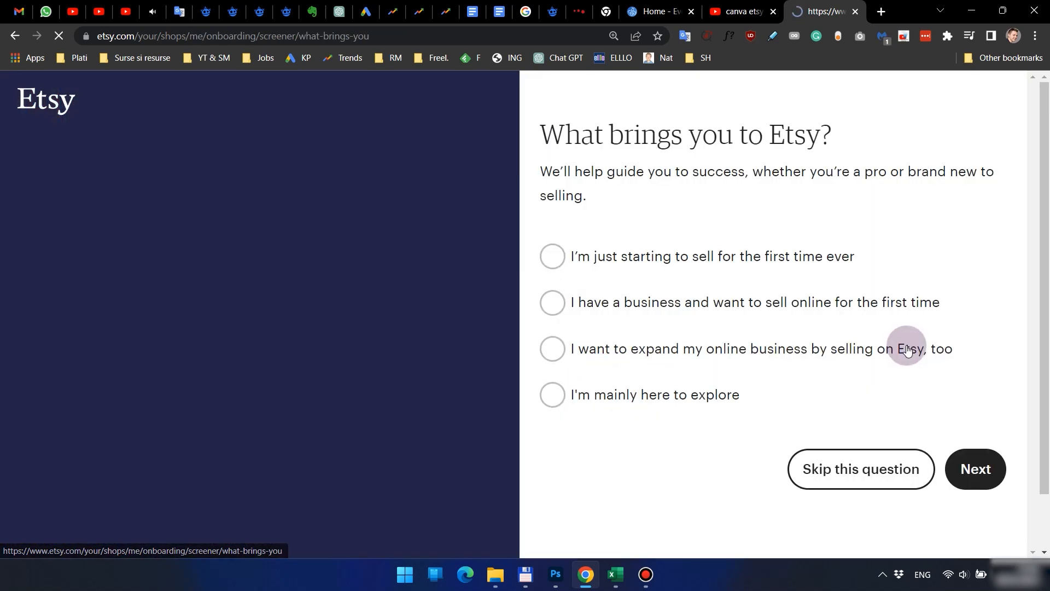
left_click(709, 262)
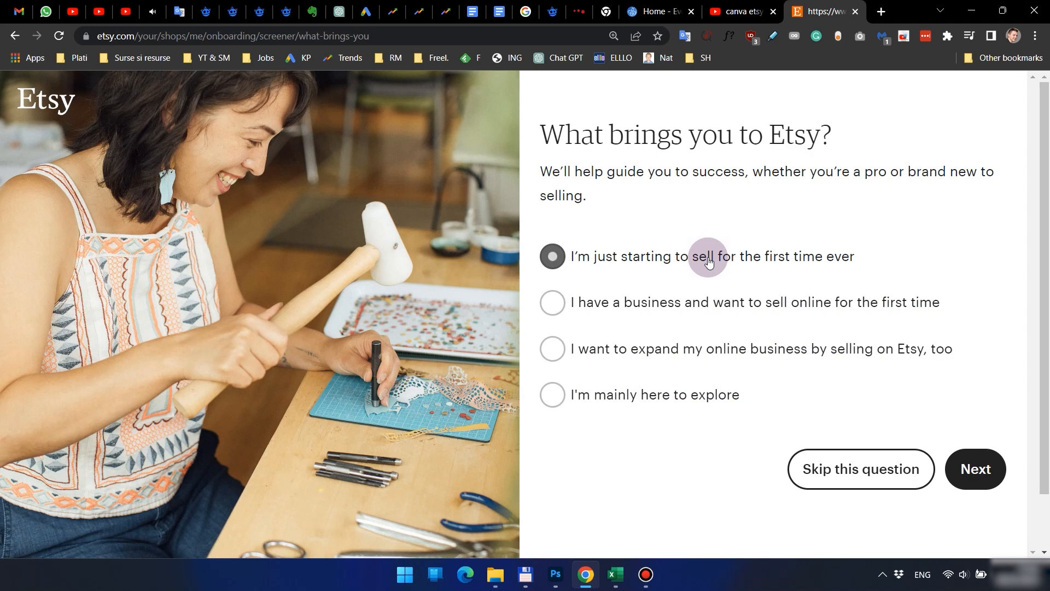
left_click(978, 472)
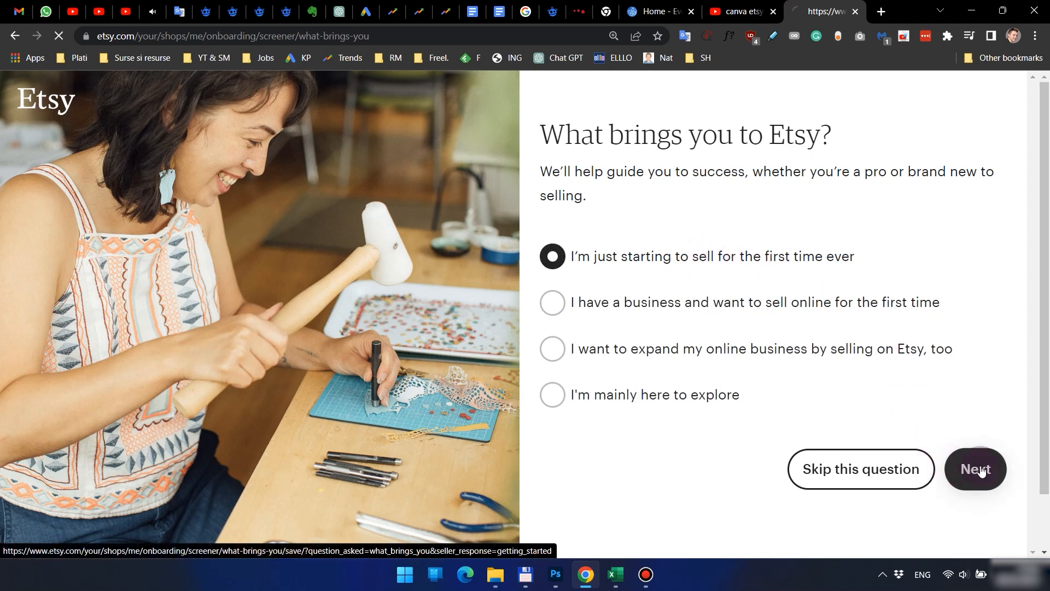
Step: Choose help topics including Pricing items and Understanding finances & fees, and submit the question
scroll(978, 191, "down", 3)
scroll(979, 197, "down", 2)
scroll(1012, 264, "down", 5)
scroll(1011, 262, "down", 5)
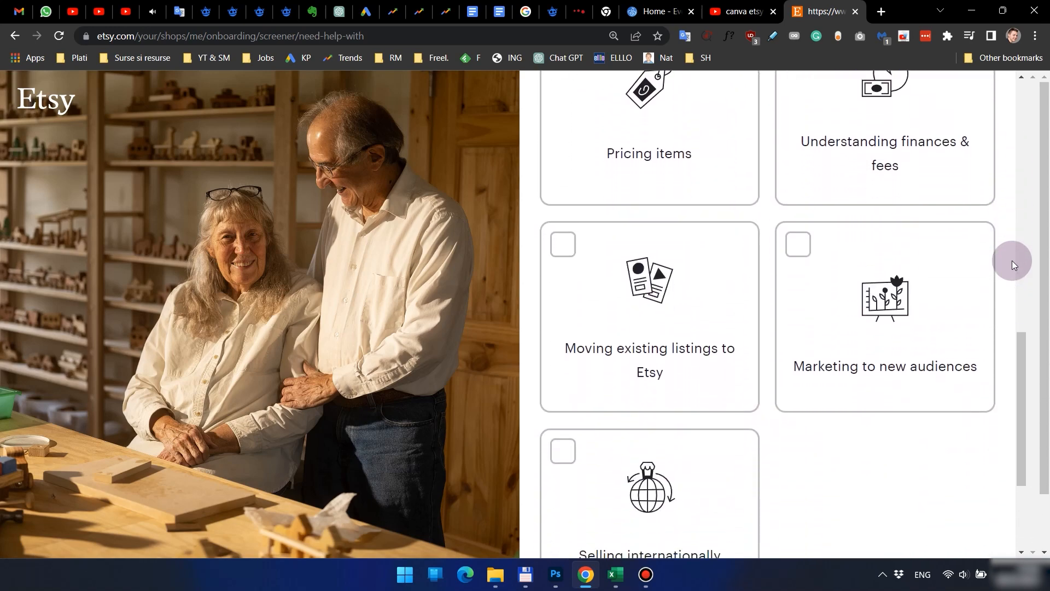
scroll(1006, 301, "up", 5)
scroll(1003, 346, "down", 4)
left_click(886, 159)
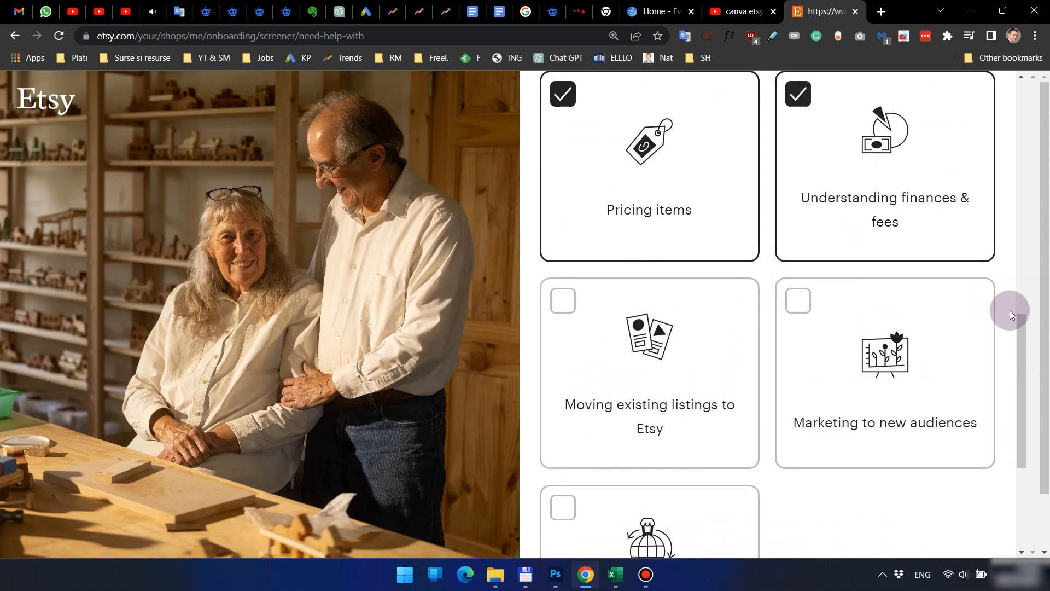
scroll(1010, 310, "down", 2)
scroll(1009, 310, "down", 3)
left_click(965, 479)
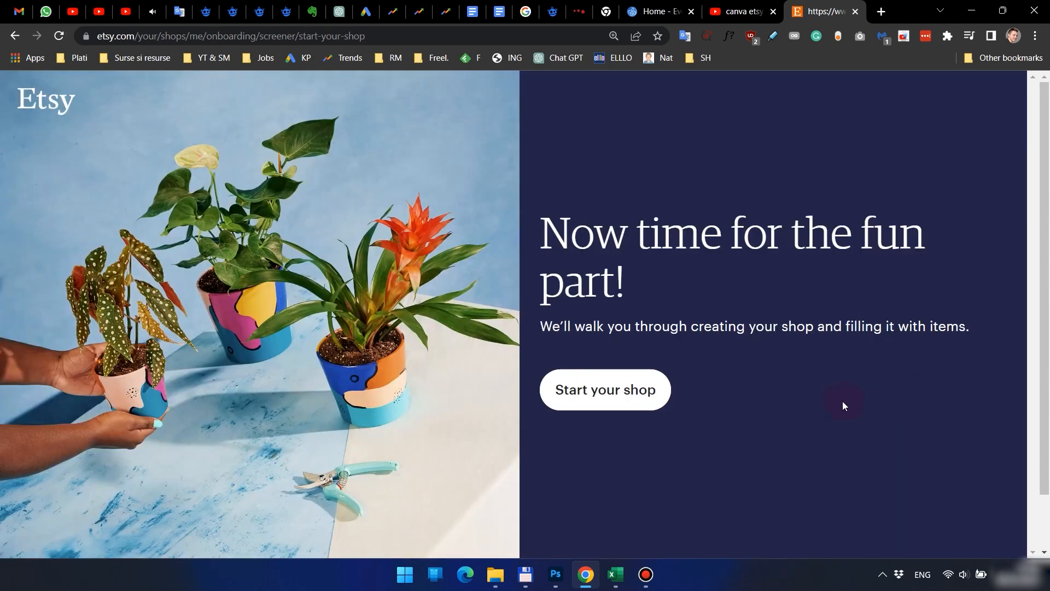
Step: Start the guided shop setup
scroll(614, 389, "down", 1)
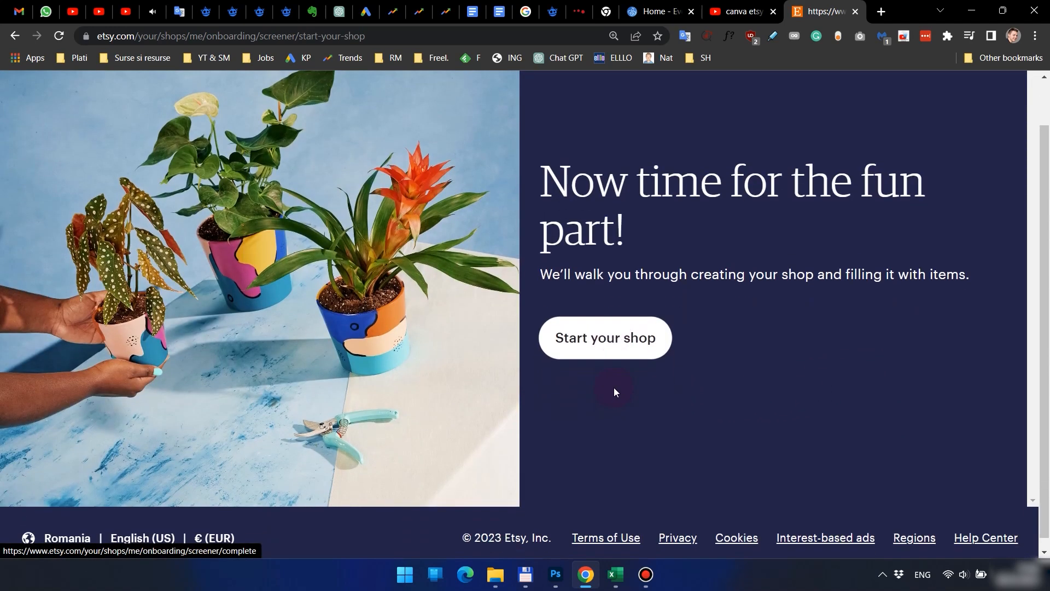
scroll(610, 361, "up", 1)
left_click(614, 390)
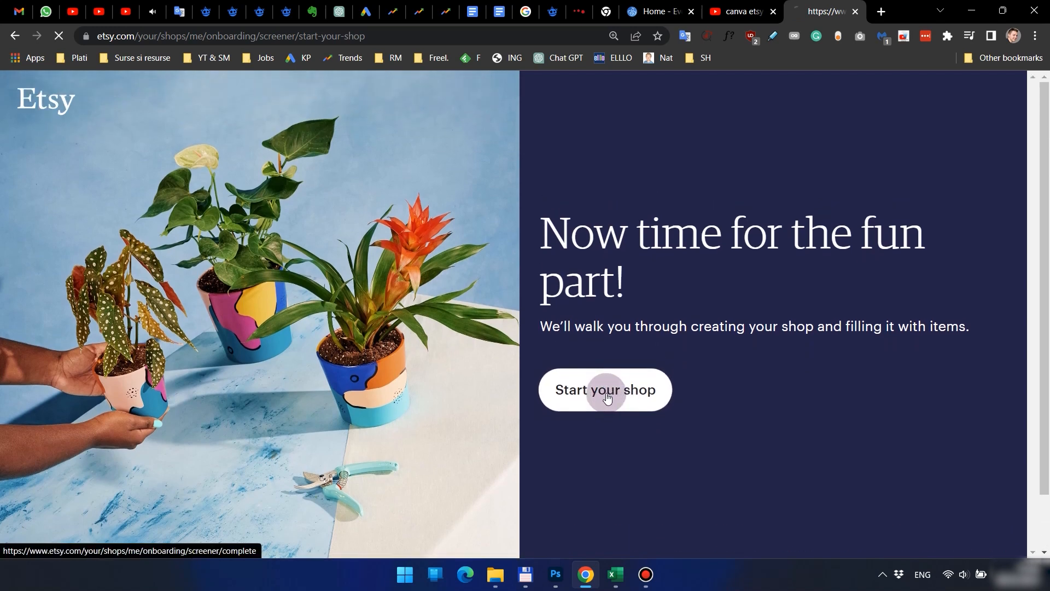
Step: Check the language, country and currency choices, and save the shop preferences with English, Romania and Euro
left_click(576, 271)
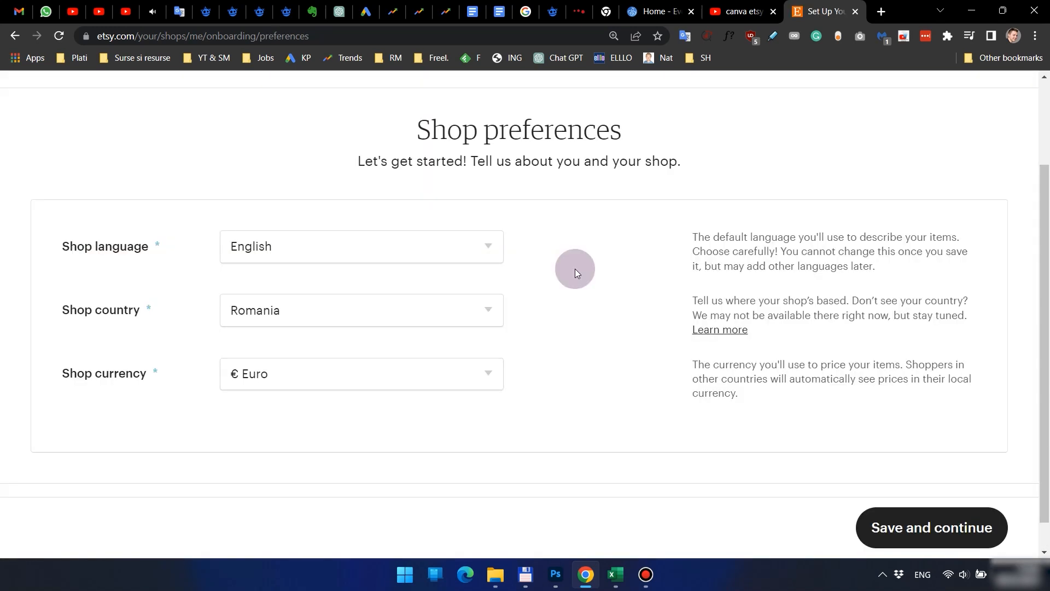
left_click(482, 250)
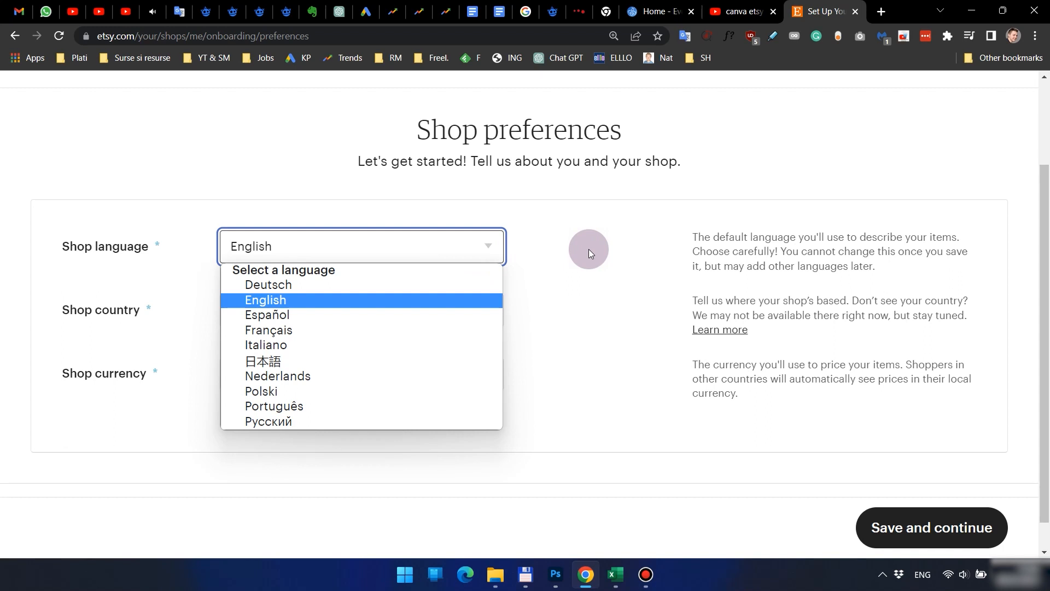
left_click(477, 297)
left_click(477, 298)
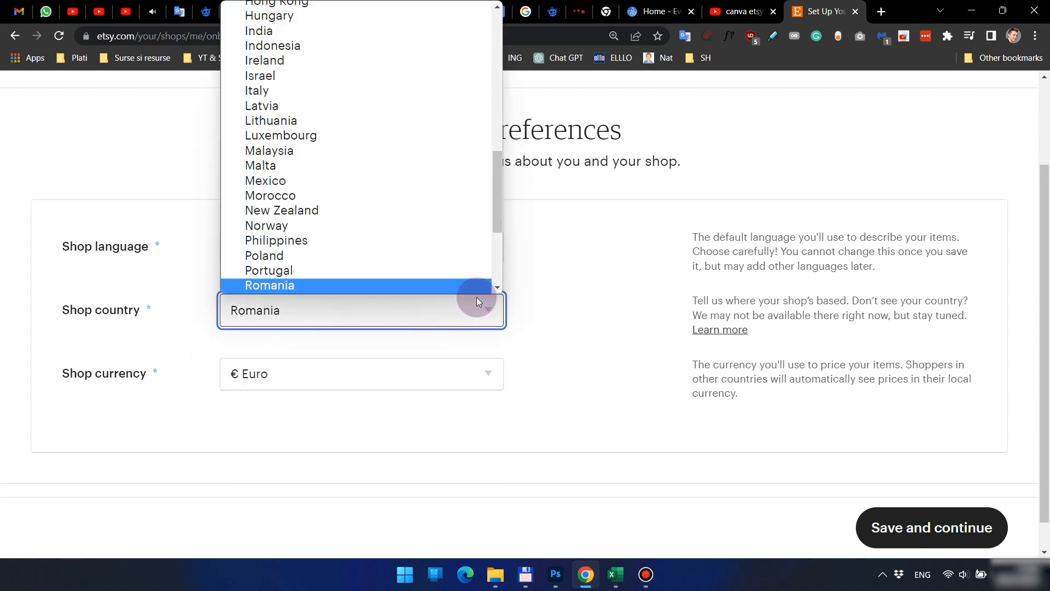
left_click_drag(500, 204, 501, 57)
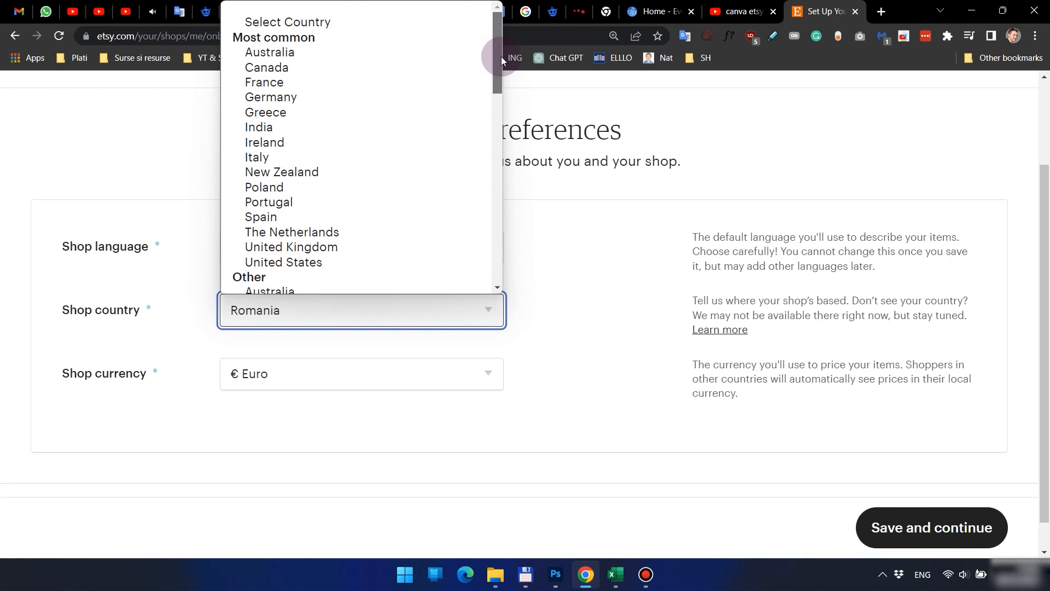
left_click_drag(500, 63, 497, 309)
left_click(494, 373)
left_click(598, 323)
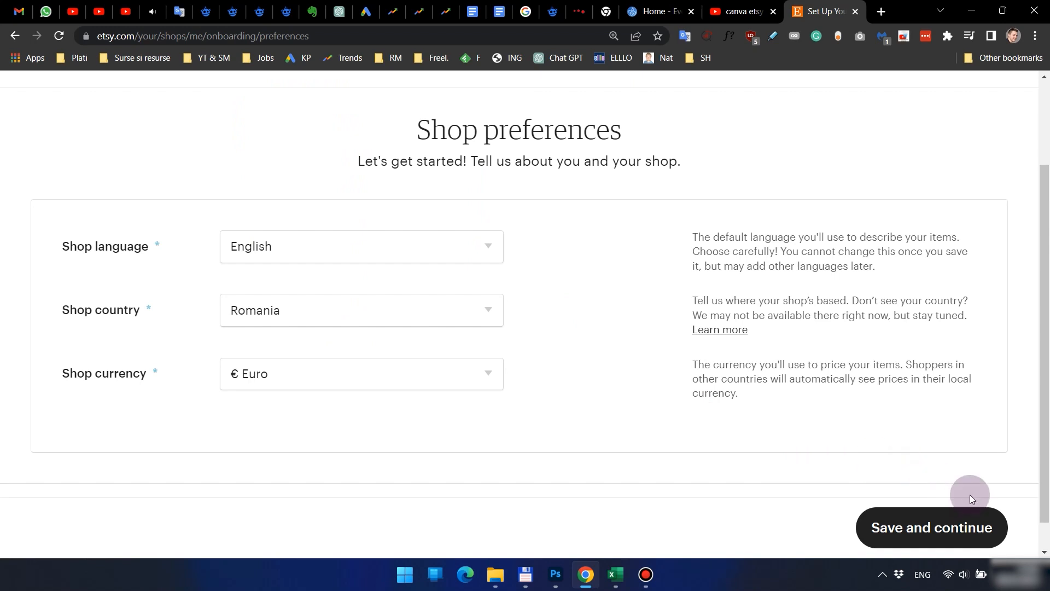
scroll(956, 412, "down", 1)
left_click(960, 525)
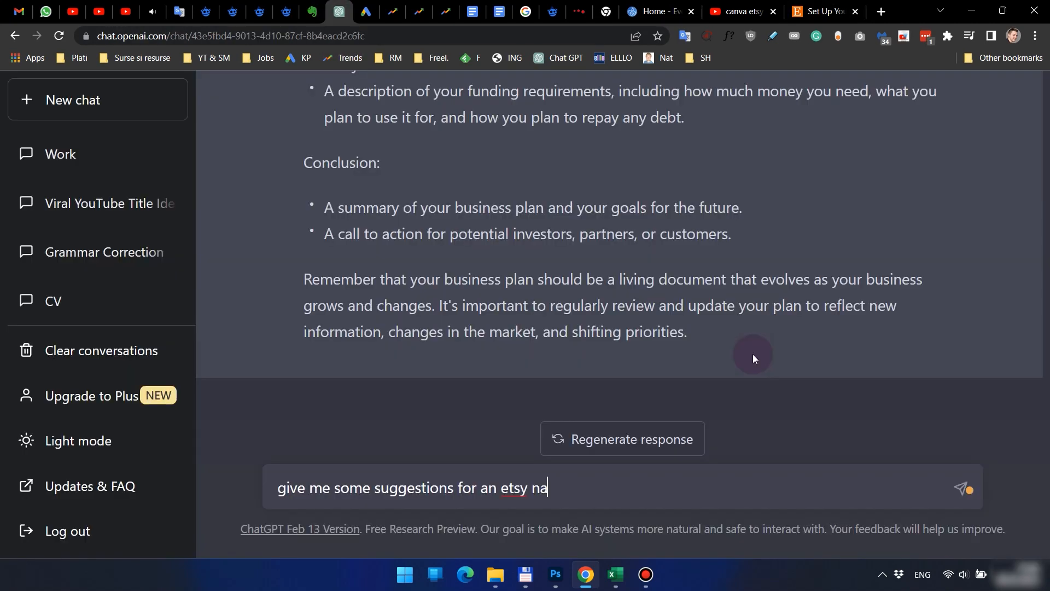
Step: Switch to ChatGPT and ask for suggestions for an Etsy shop name
type("me shop")
key("Return")
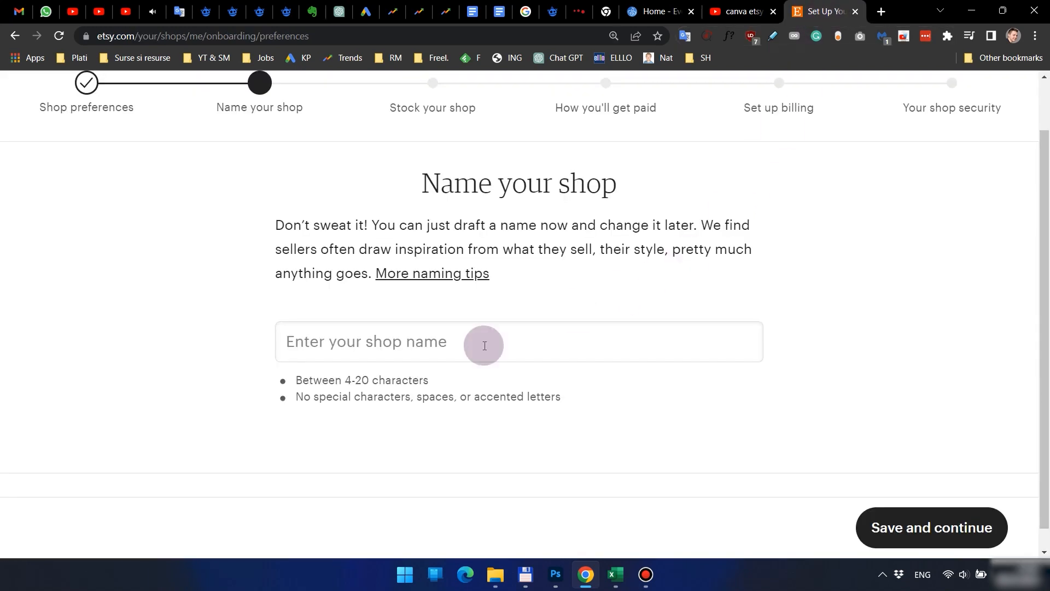
Step: Back in the Etsy shop setup, name the shop 27IdeasStudio and save it
left_click(481, 335)
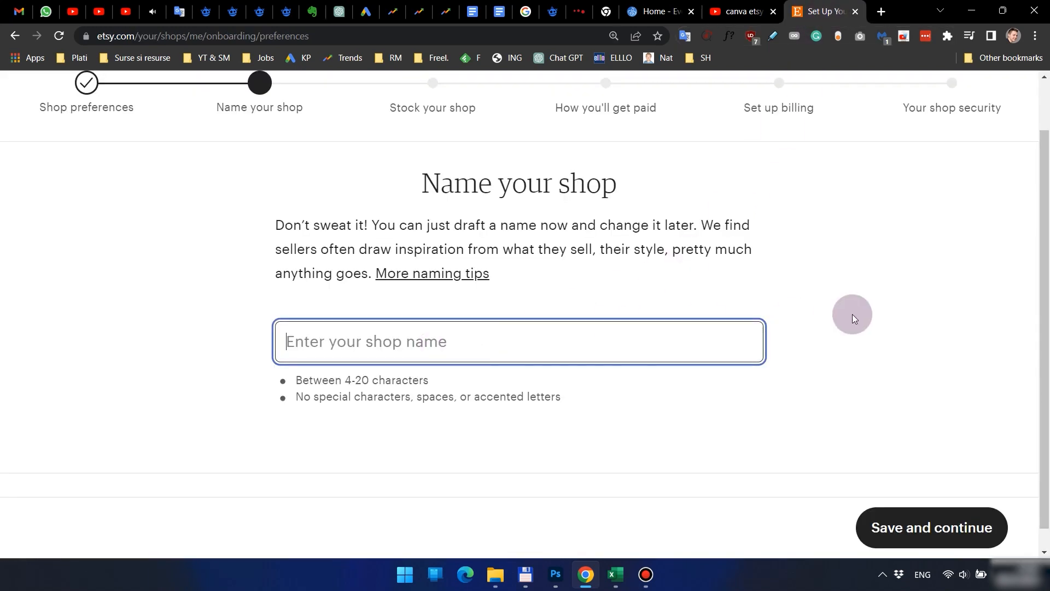
type("27Ideas")
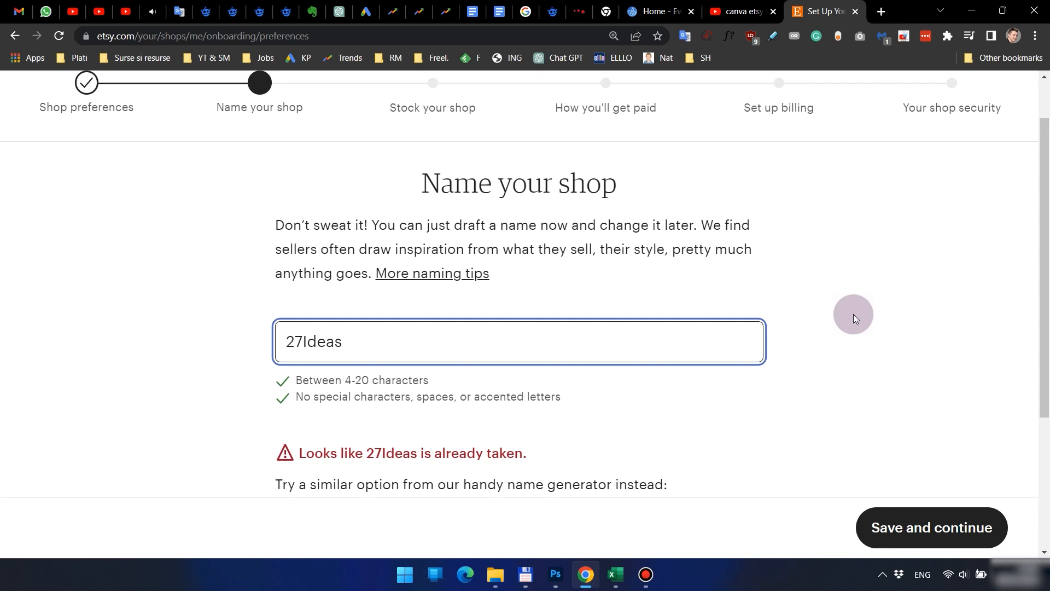
scroll(786, 323, "down", 2)
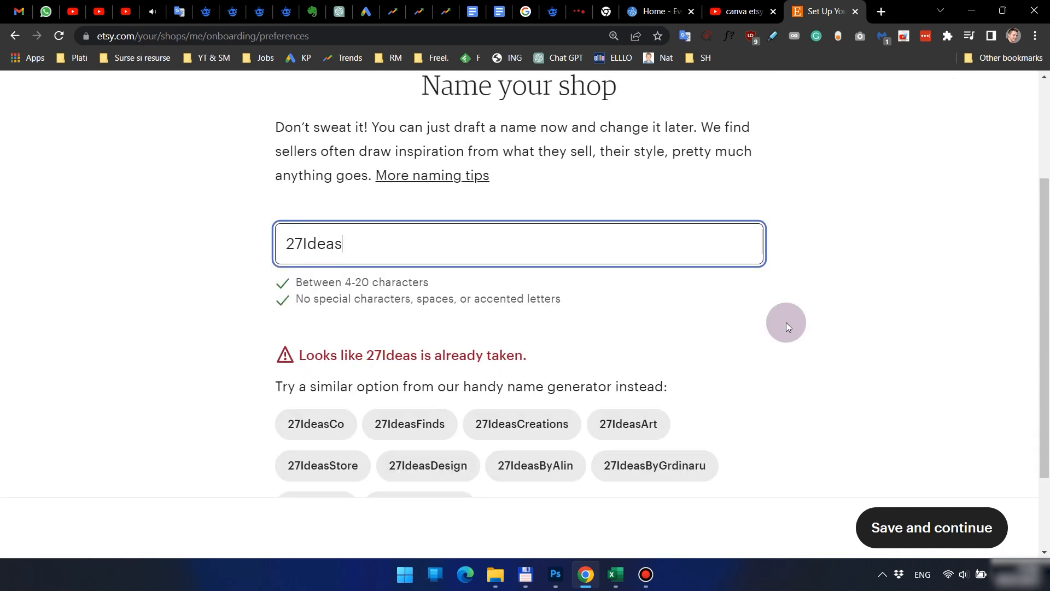
type("Studio")
left_click(936, 526)
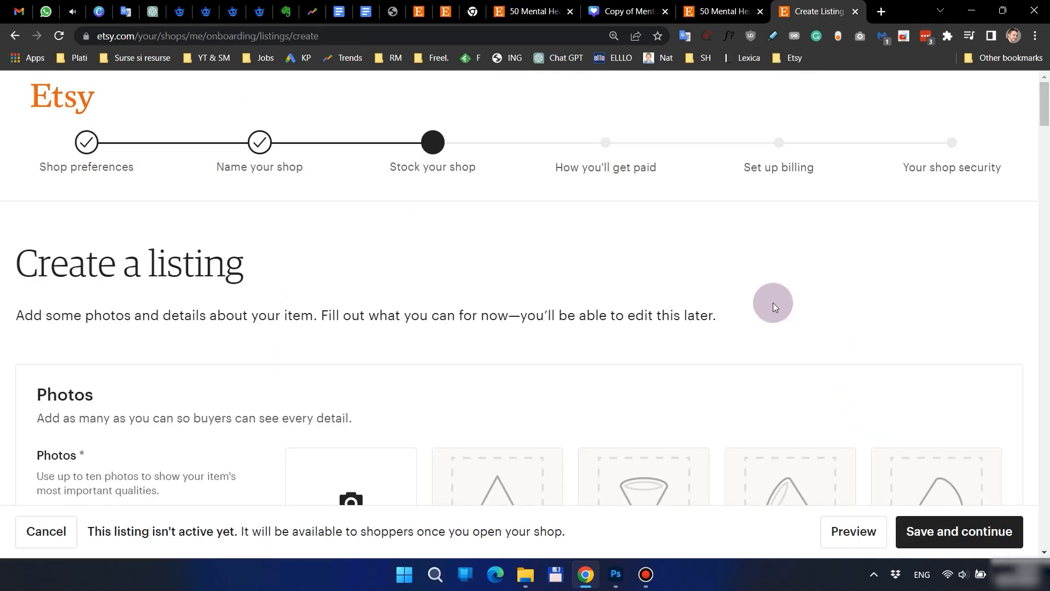
Step: Try to upload the image "01 Coperta" as the listing's first photo
scroll(773, 303, "down", 4)
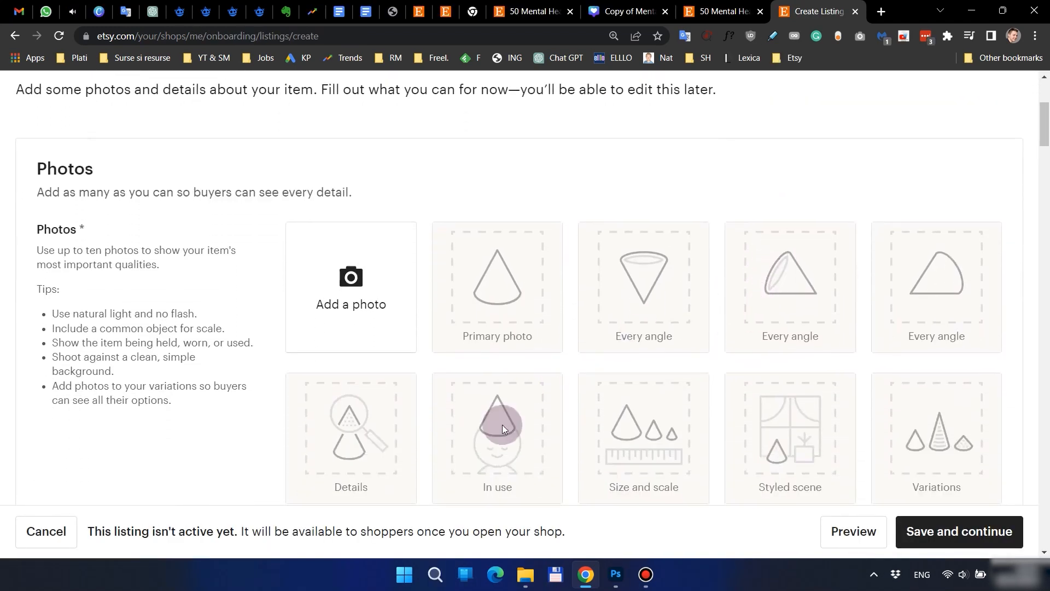
left_click(366, 287)
left_click(171, 144)
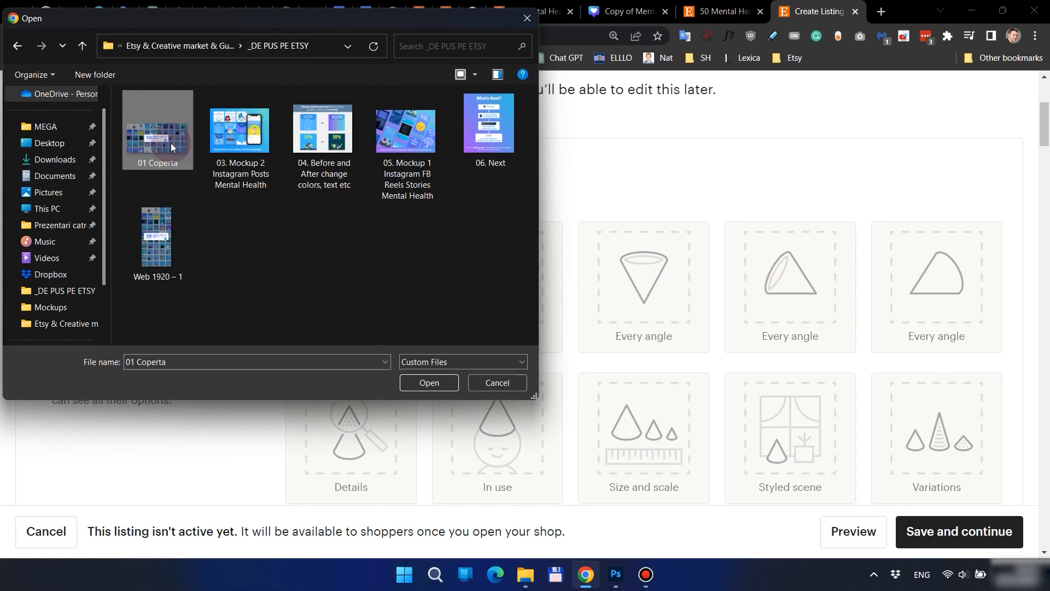
double_click(171, 143)
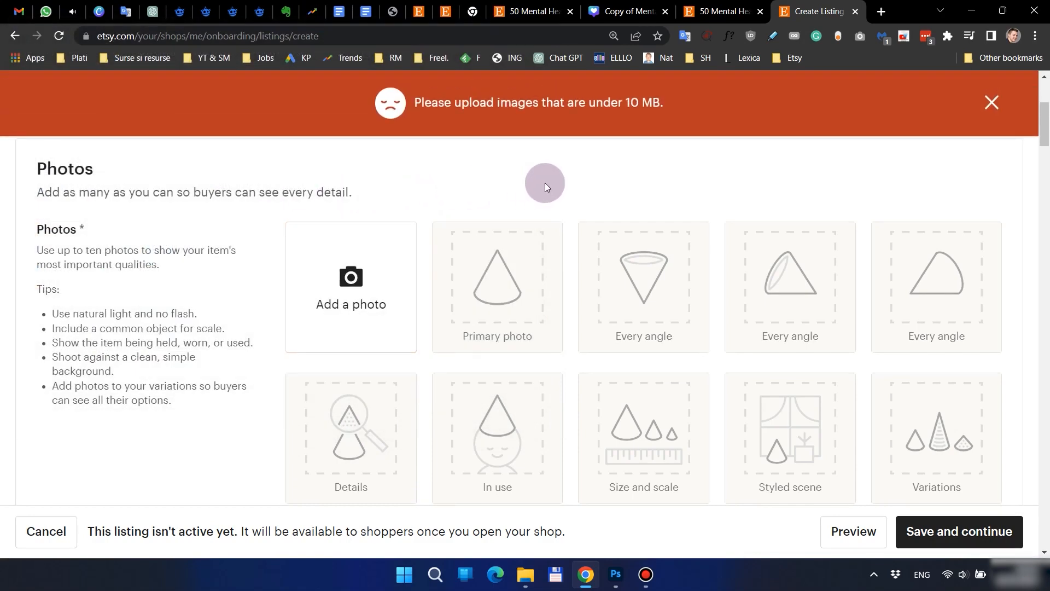
Step: Add the image "04. Before and After change colors, text etc" as the listing's fourth photo
left_click(771, 240)
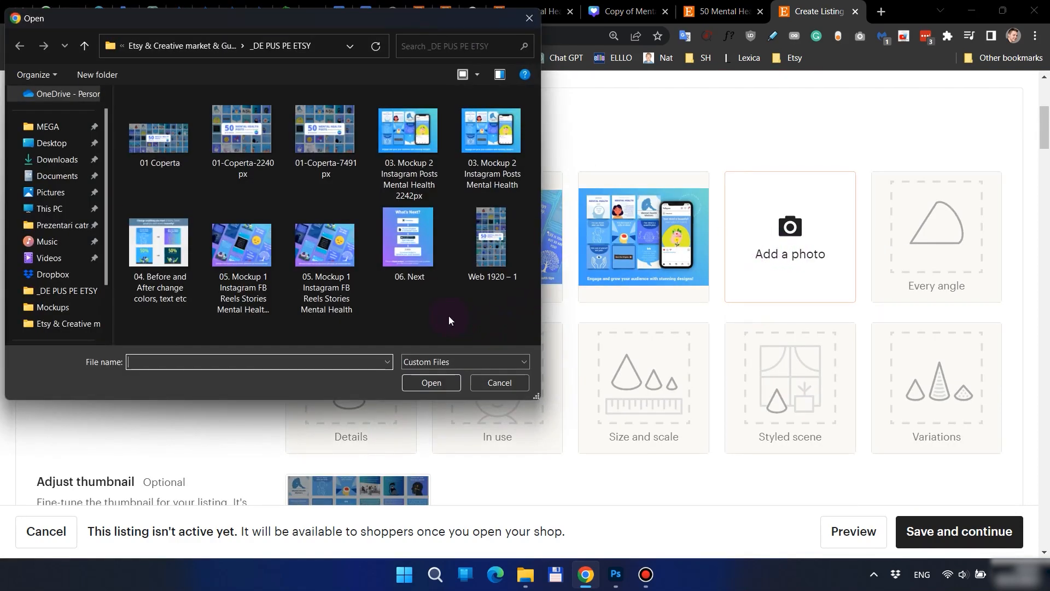
left_click(180, 311)
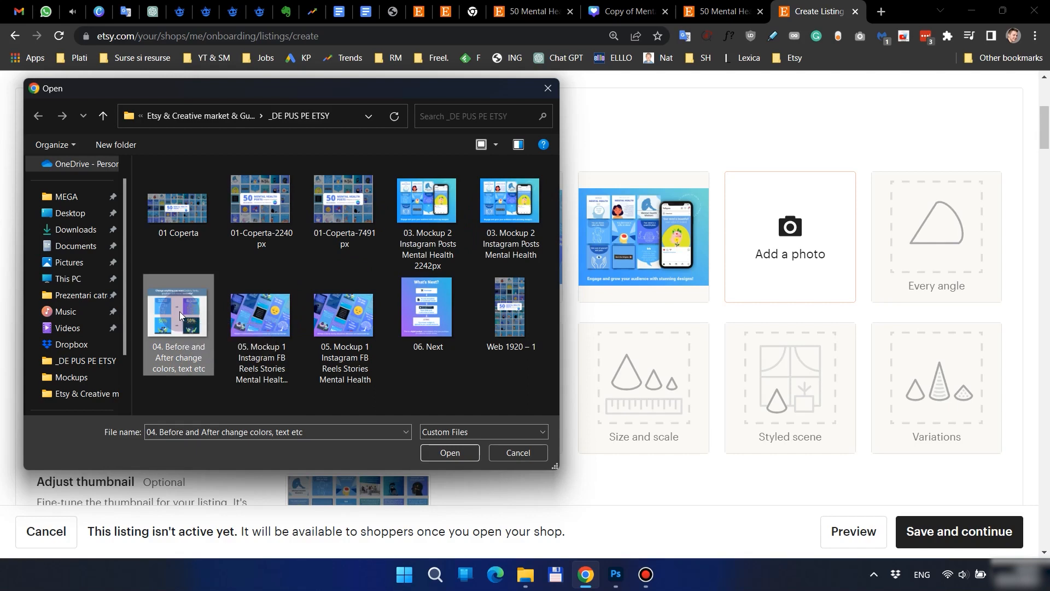
double_click(180, 311)
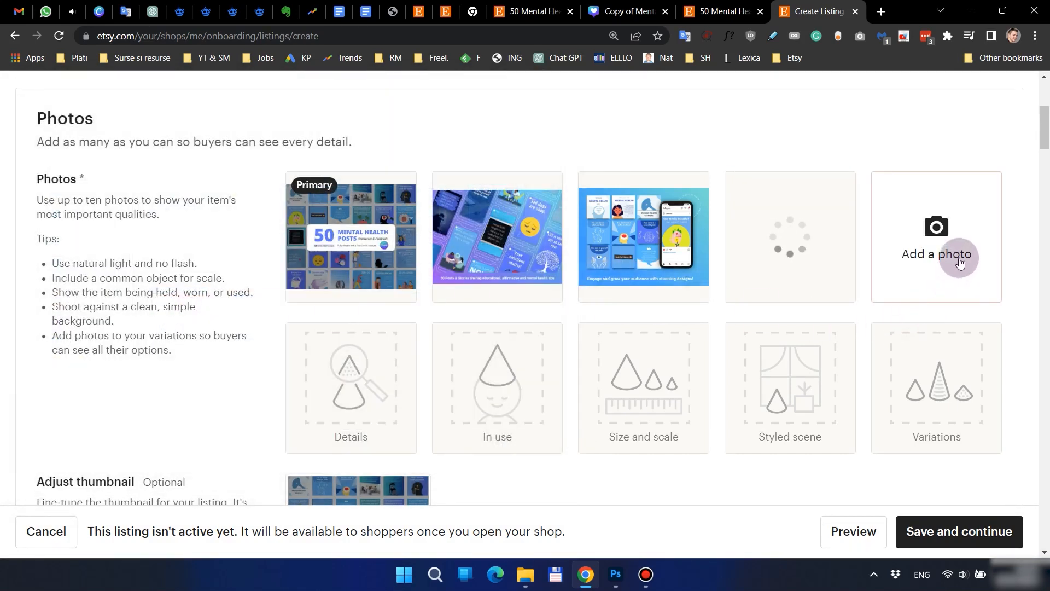
mouse_move(795, 238)
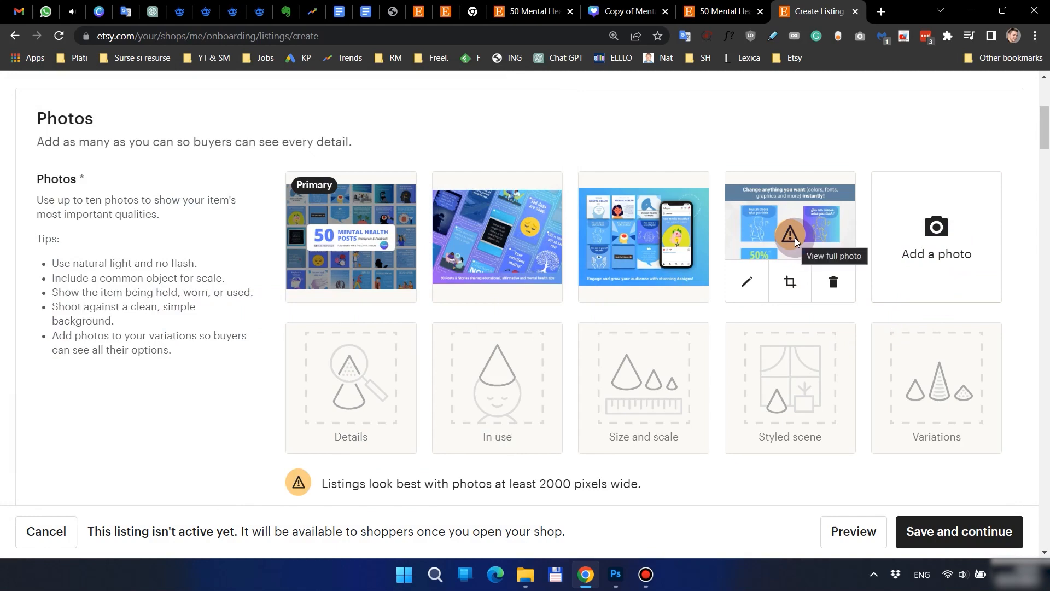
Step: Upload a product video to the listing's Video section
scroll(415, 363, "down", 8)
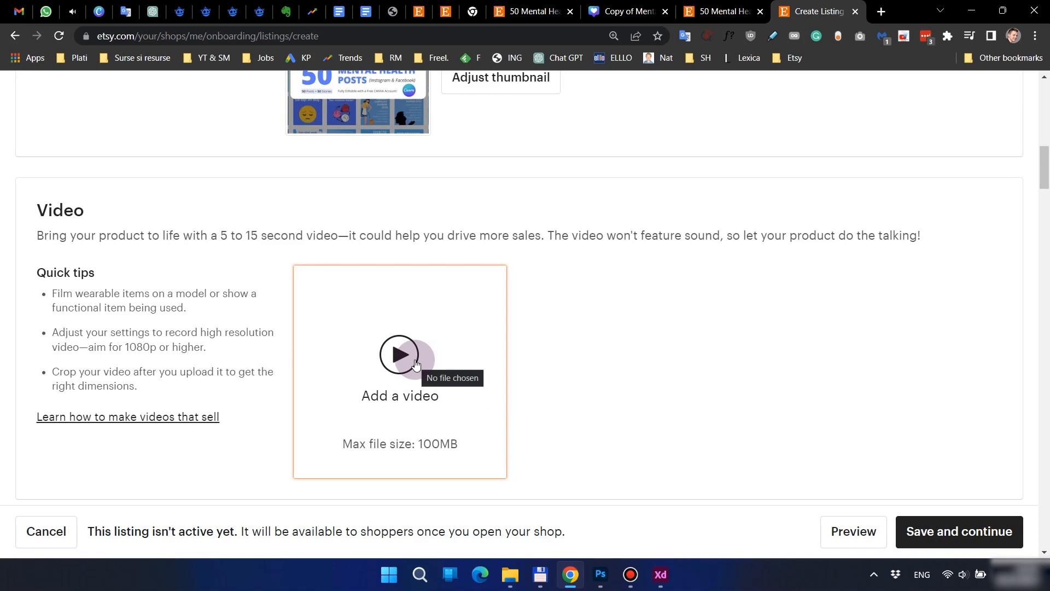
left_click(386, 373)
left_click(171, 238)
double_click(171, 238)
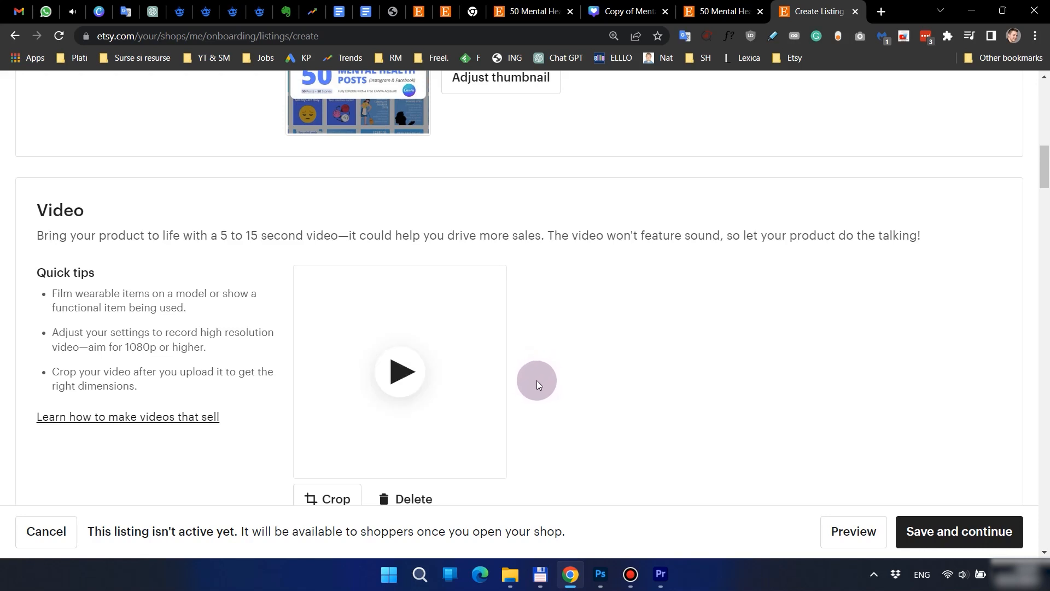
Step: Remove the "Volume 2 |" segment from the listing title in the listing details
scroll(438, 350, "down", 6)
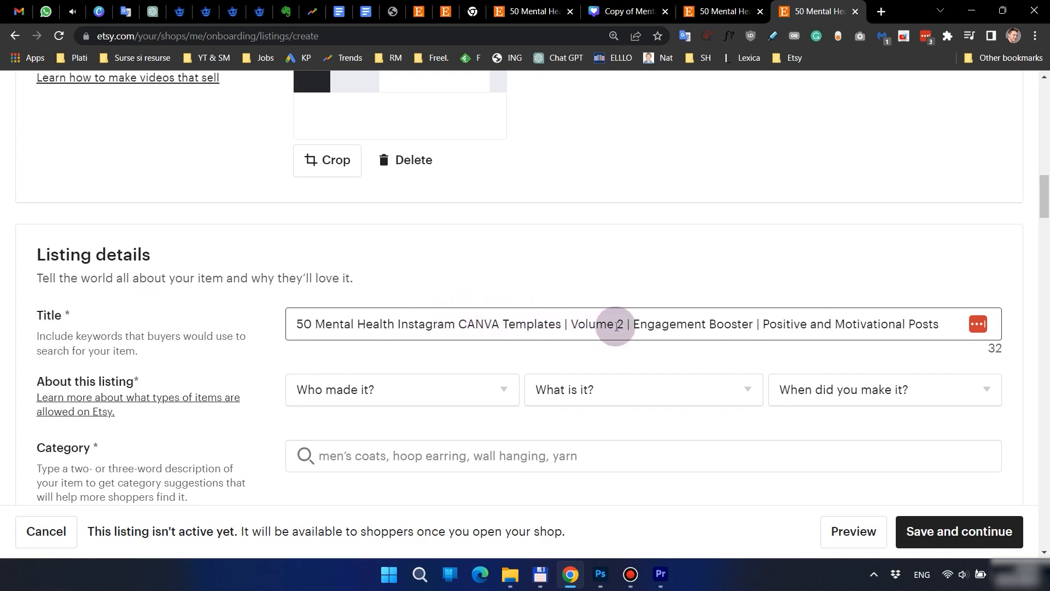
left_click_drag(625, 322, 569, 322)
key("BackSpace")
key("Delete")
key("Delete")
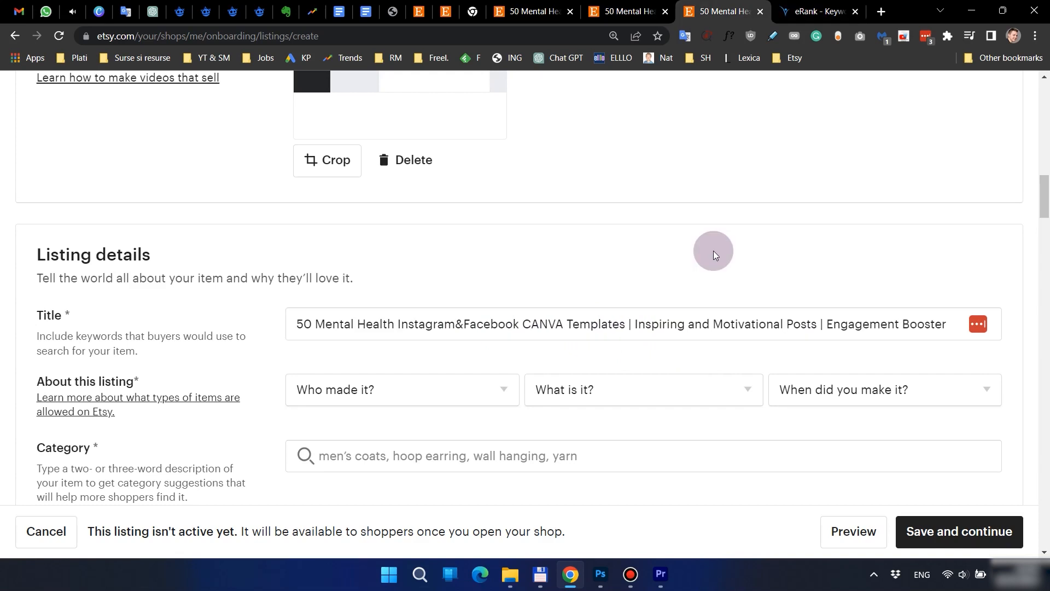
Step: Describe the listing as "I did", "A finished product" and "2020 - 2023", with Digital under Drawing & Illustration as its category
scroll(481, 254, "down", 2)
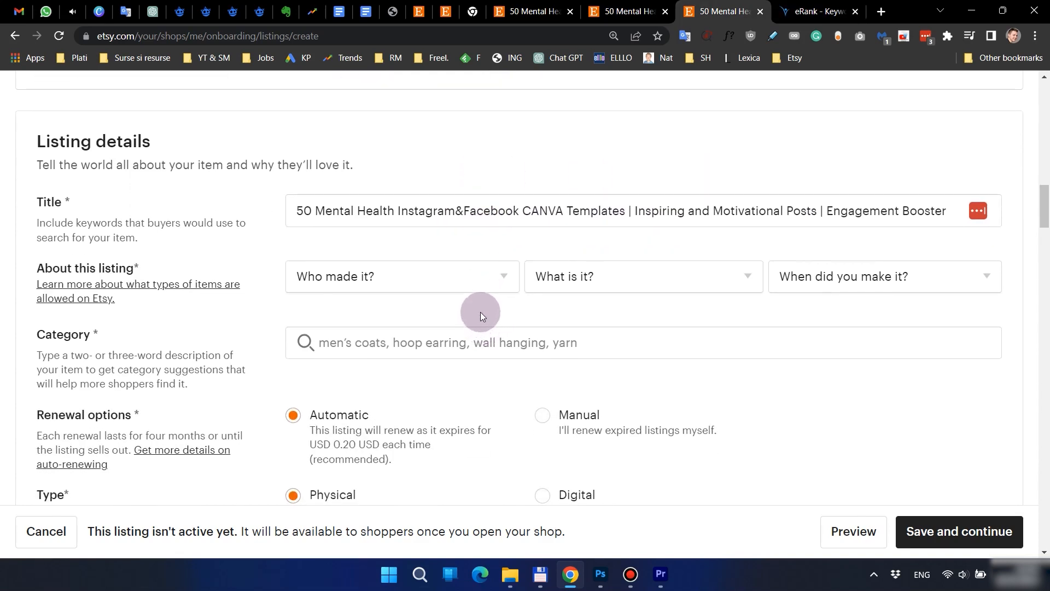
left_click(463, 283)
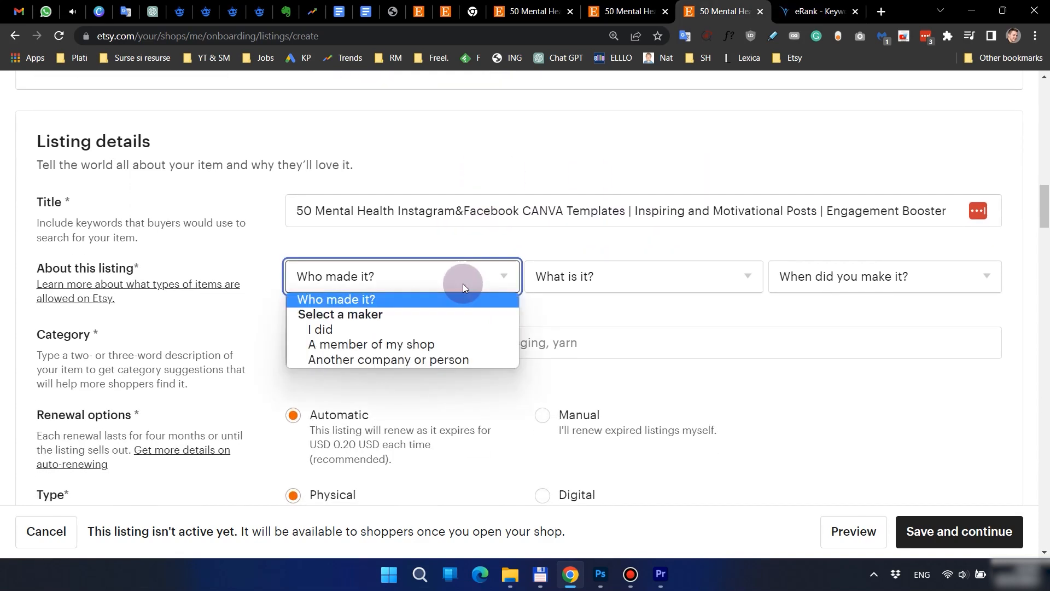
left_click(450, 329)
left_click(585, 279)
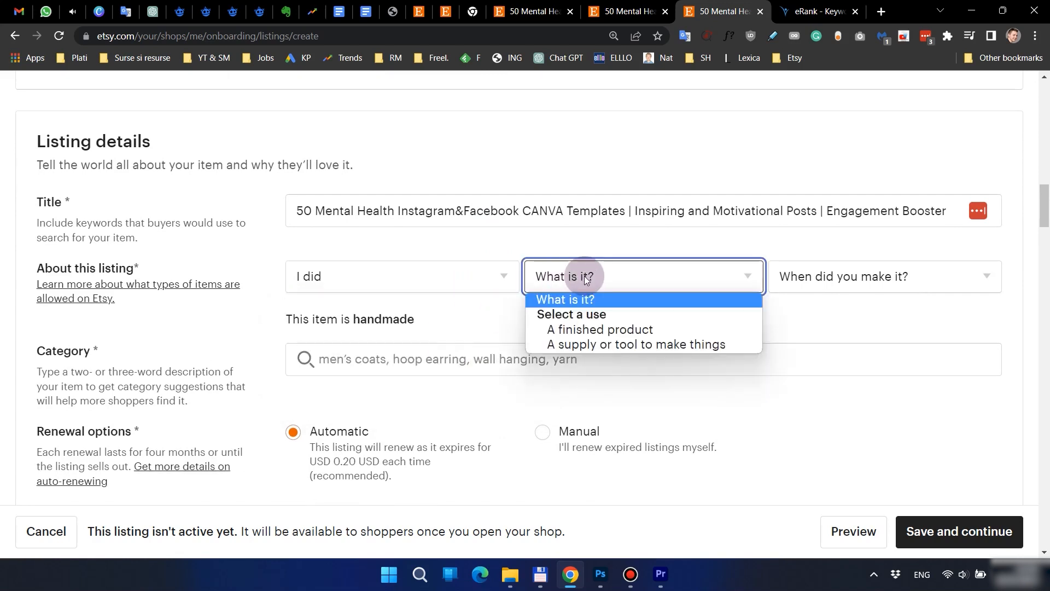
left_click(651, 344)
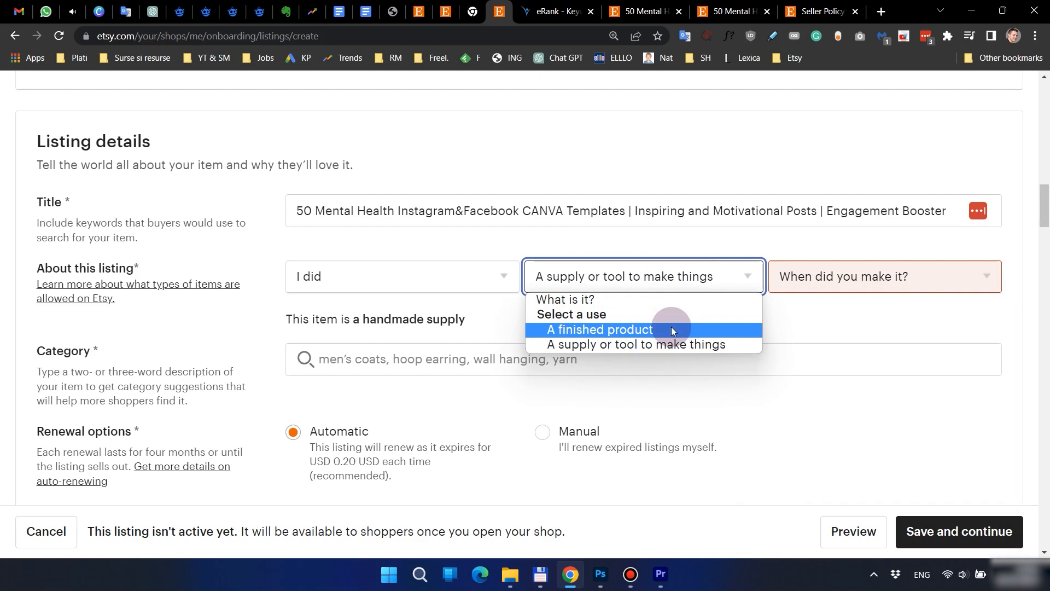
left_click(671, 329)
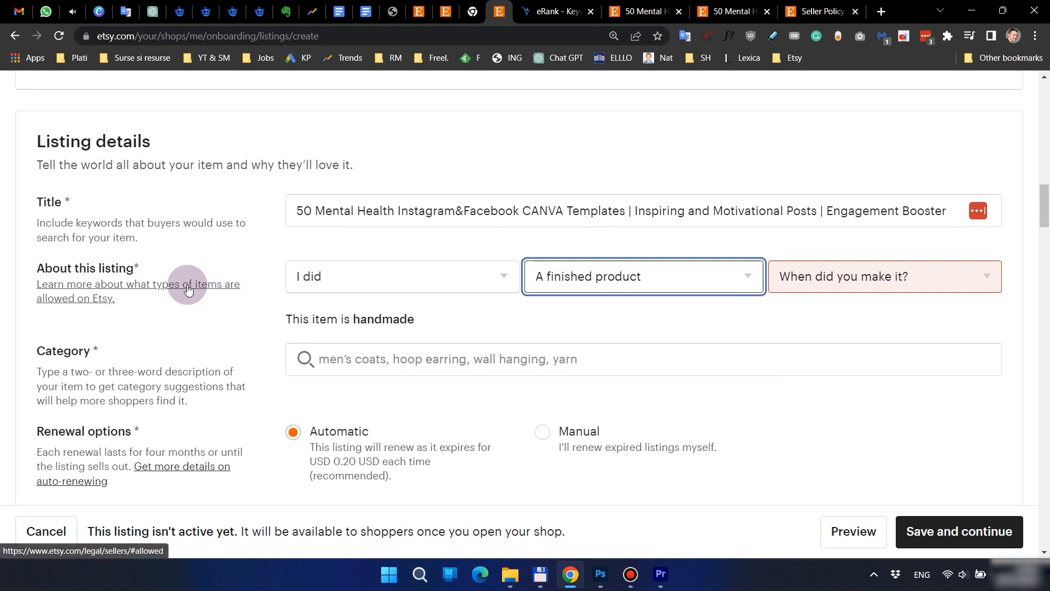
left_click(924, 279)
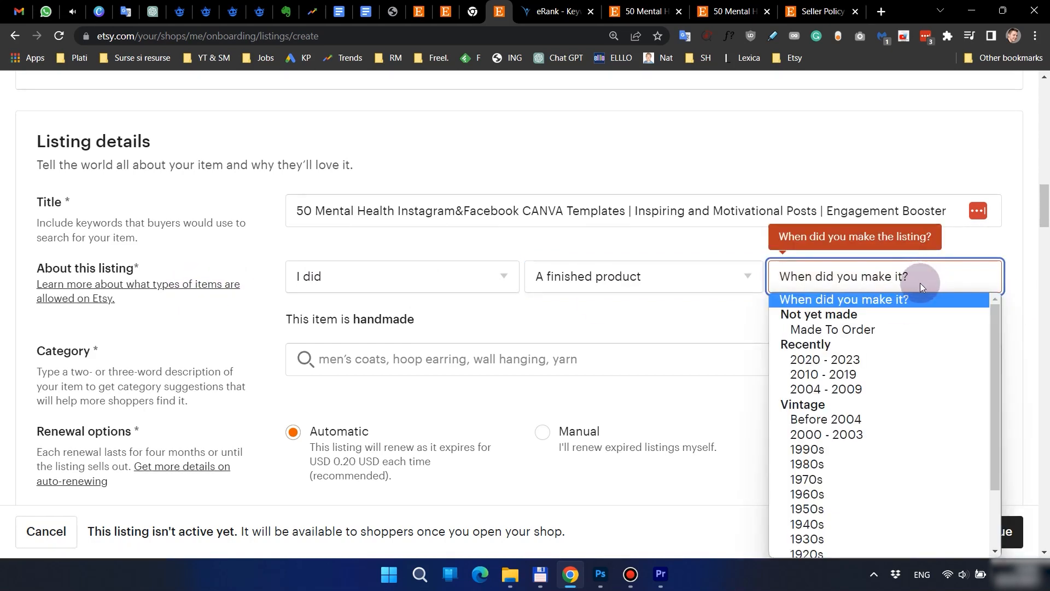
left_click(875, 358)
scroll(674, 286, "down", 2)
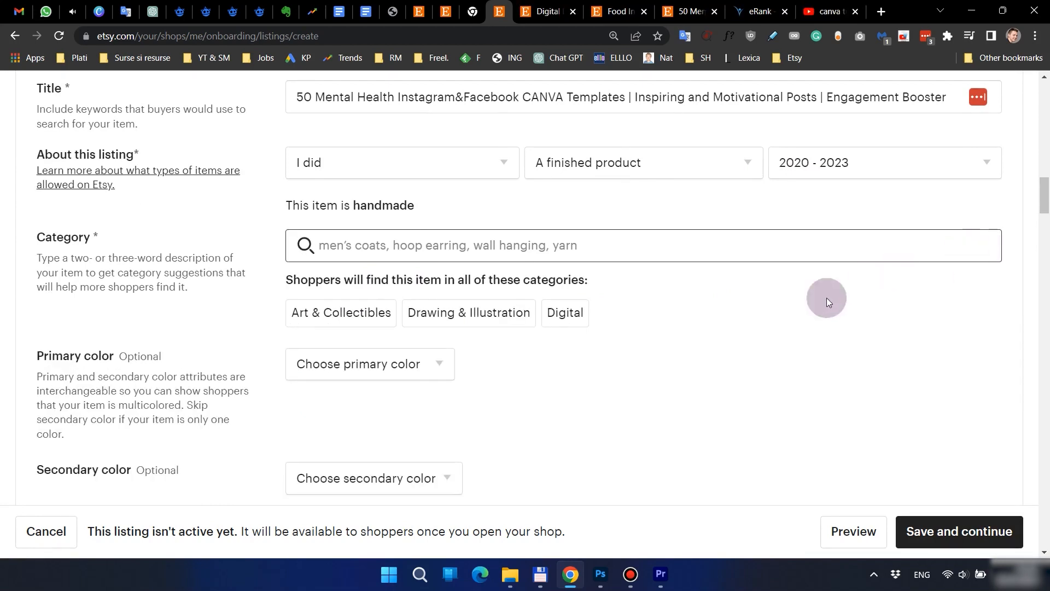
left_click(981, 244)
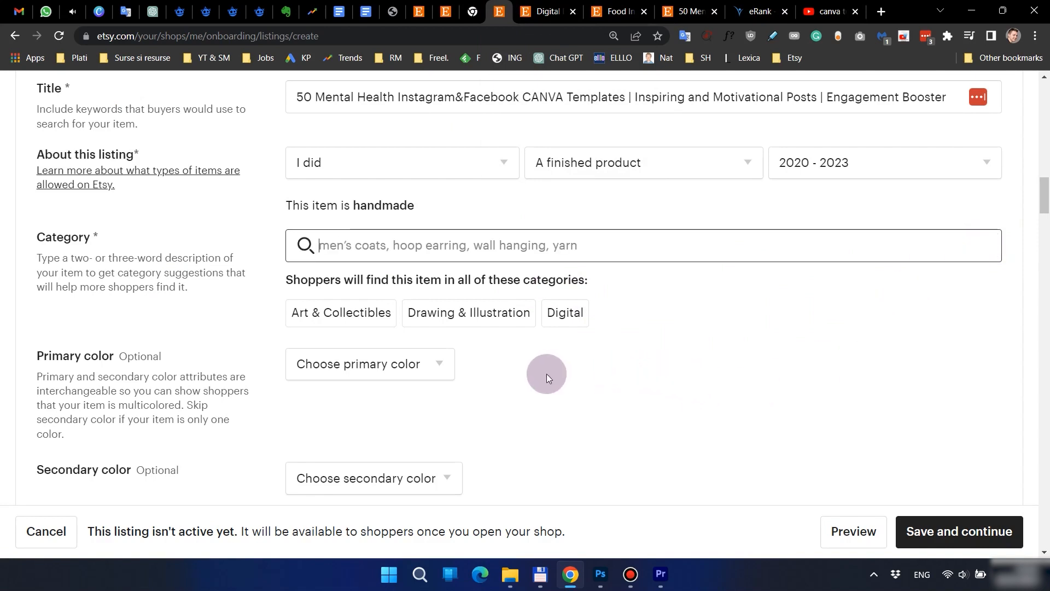
Step: Review the optional listing attributes, from primary color, size and orientation through occasion, holiday, room and subject
left_click(409, 369)
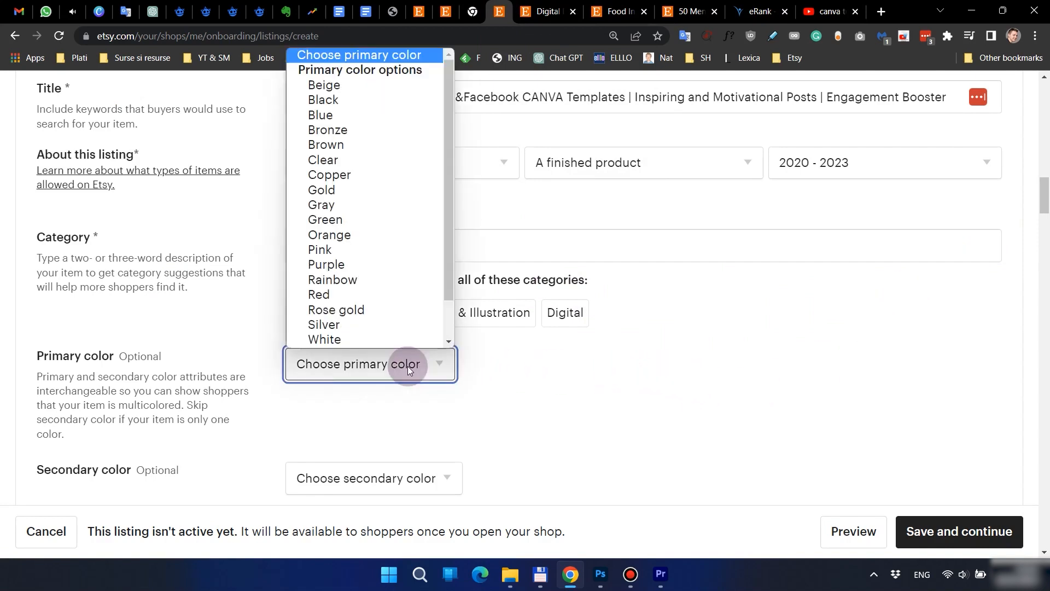
left_click(532, 369)
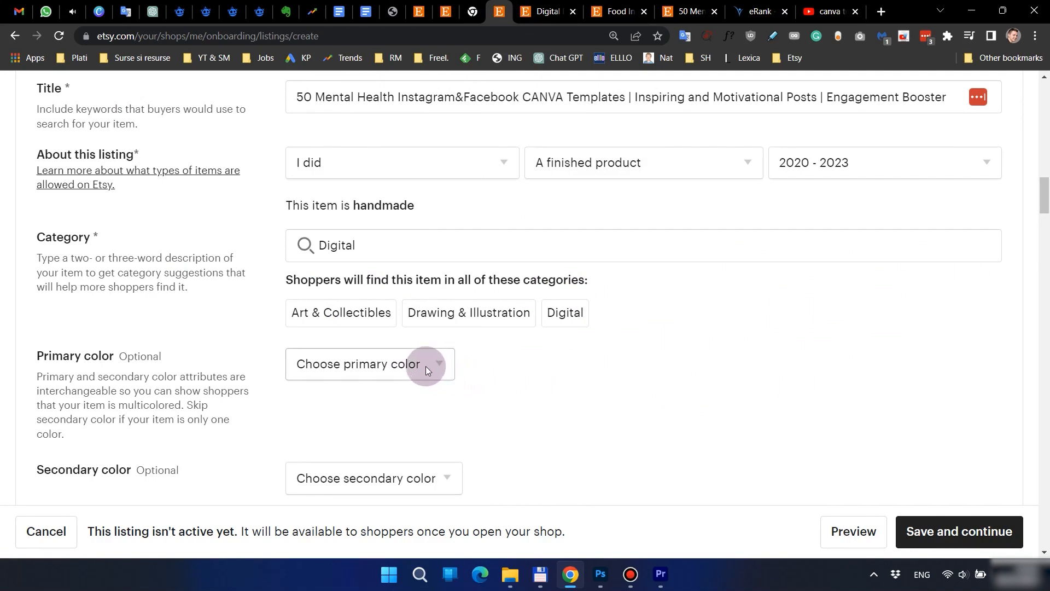
scroll(503, 352, "down", 2)
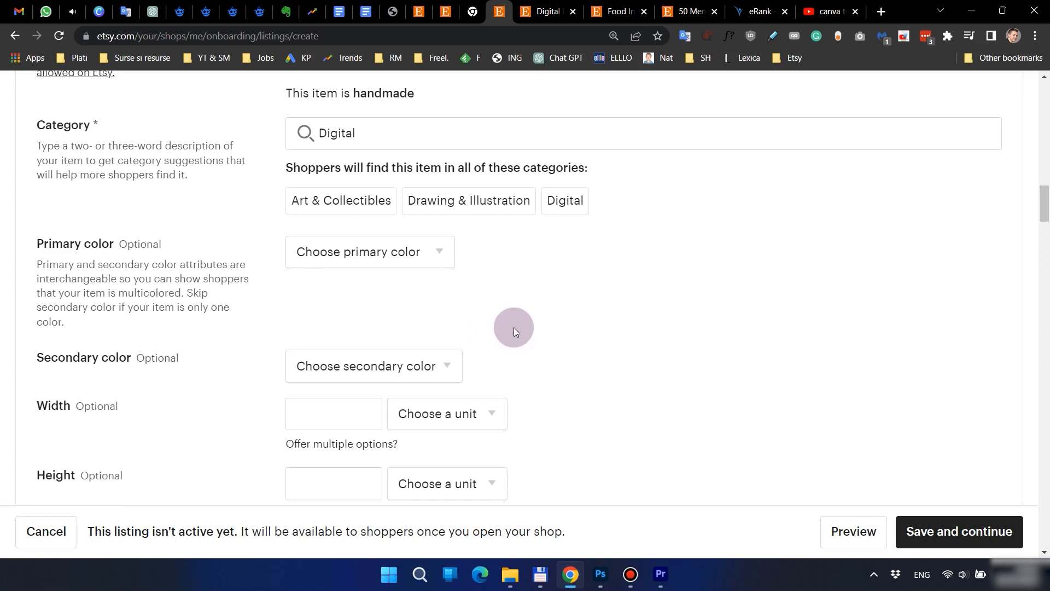
scroll(514, 327, "down", 2)
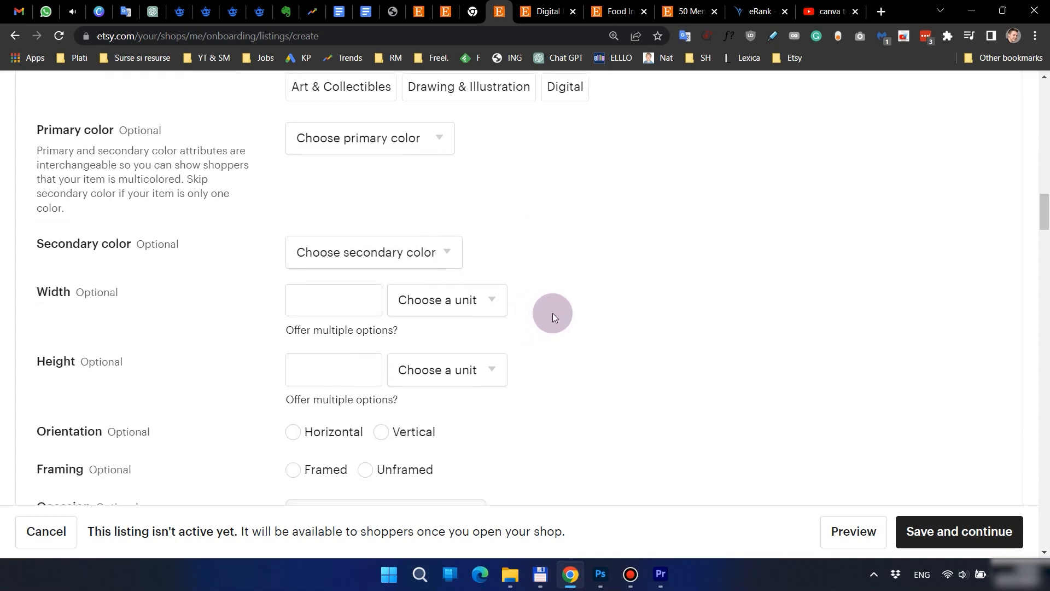
left_click(452, 137)
left_click(602, 307)
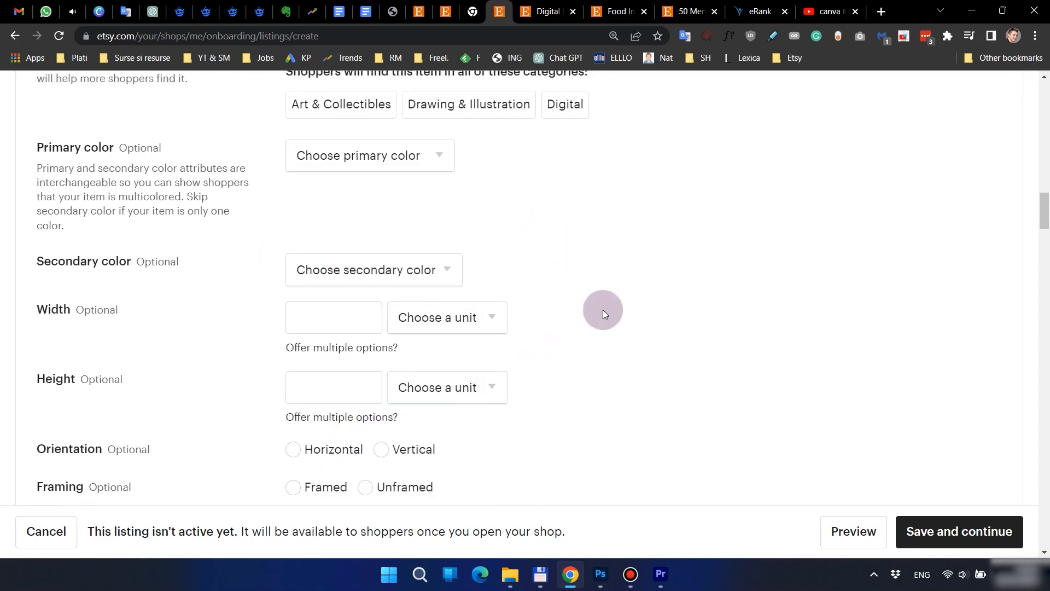
scroll(602, 311, "up", 6)
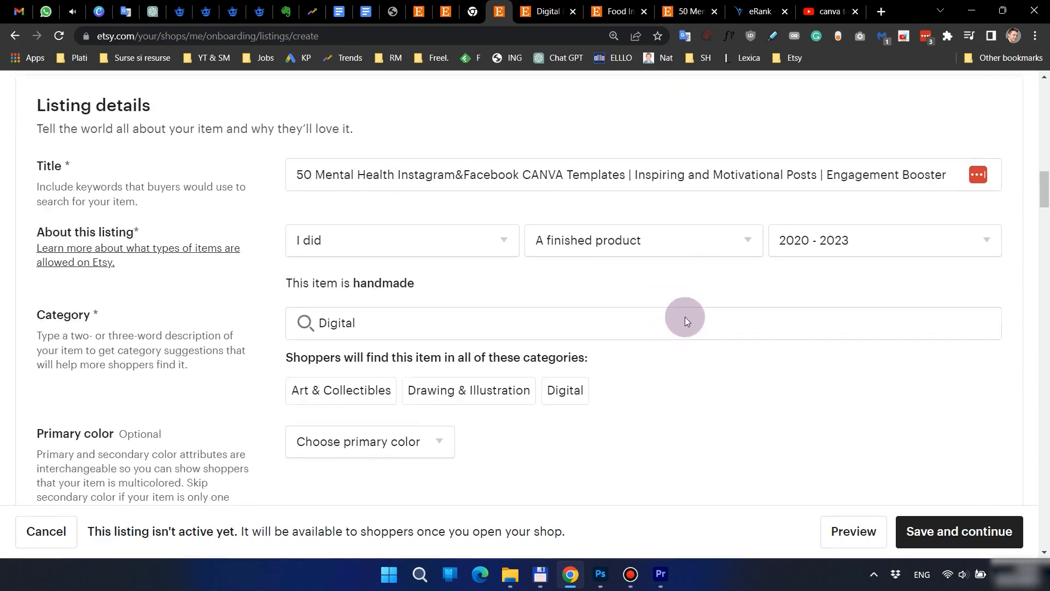
scroll(656, 307, "down", 6)
scroll(626, 299, "down", 2)
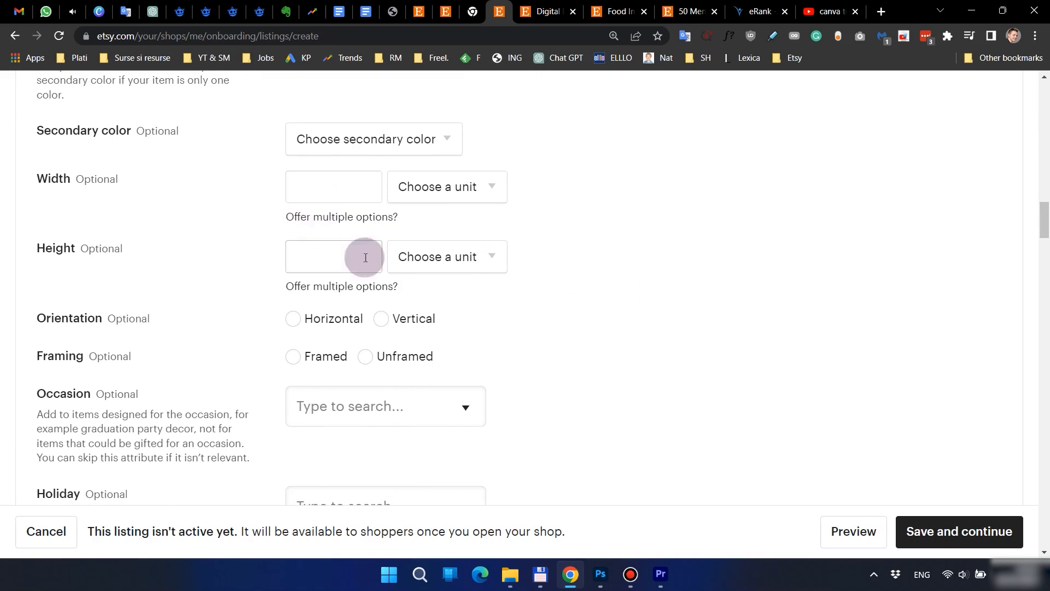
scroll(516, 333, "down", 4)
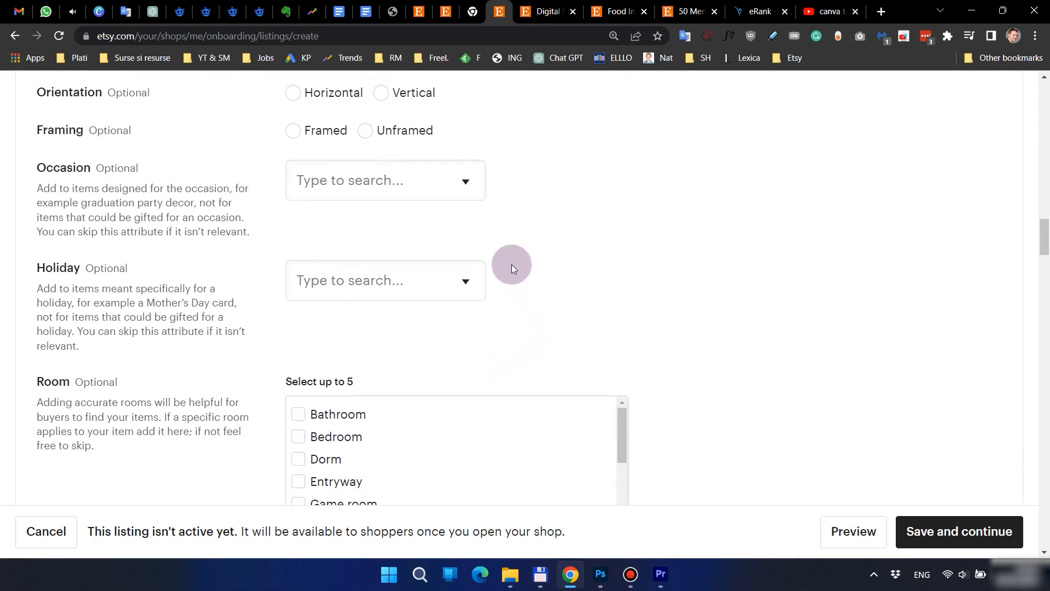
scroll(537, 270, "down", 4)
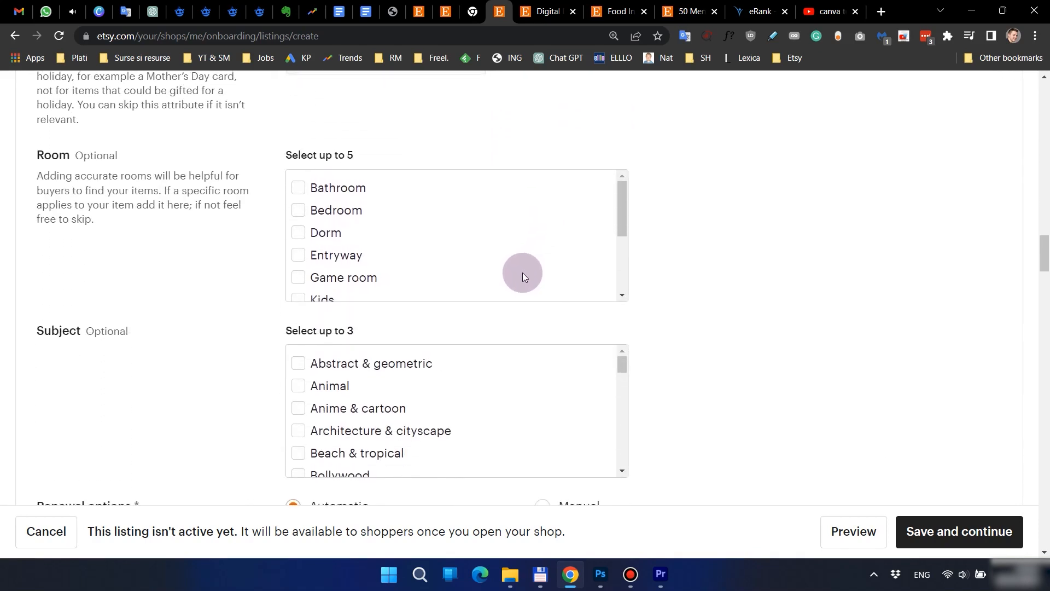
scroll(520, 269, "down", 2)
scroll(672, 281, "down", 3)
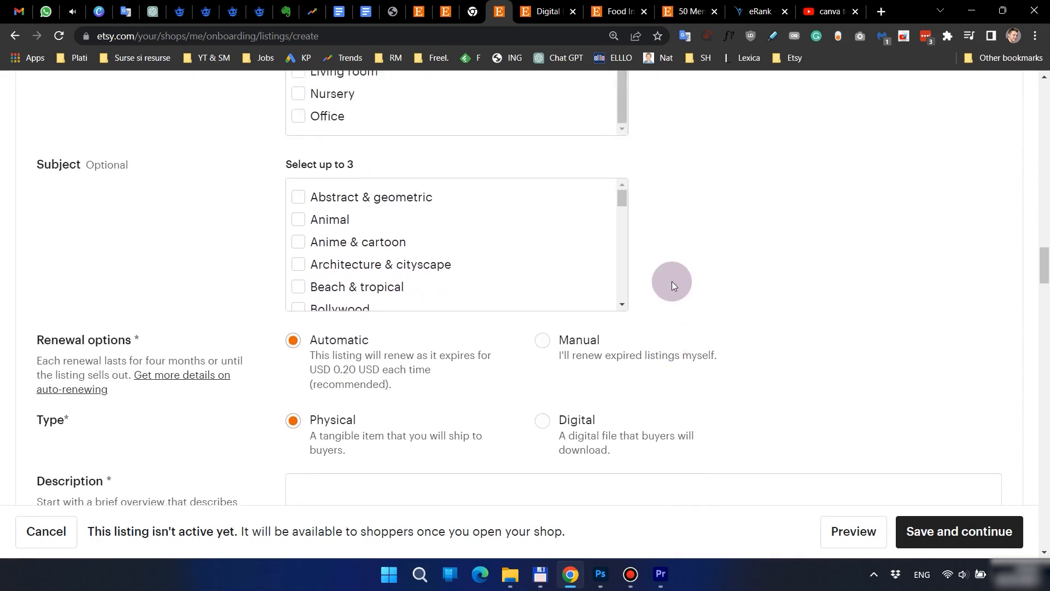
scroll(664, 298, "up", 1)
Step: Set the listing's renewal option to Manual and its type to Digital
scroll(768, 297, "down", 4)
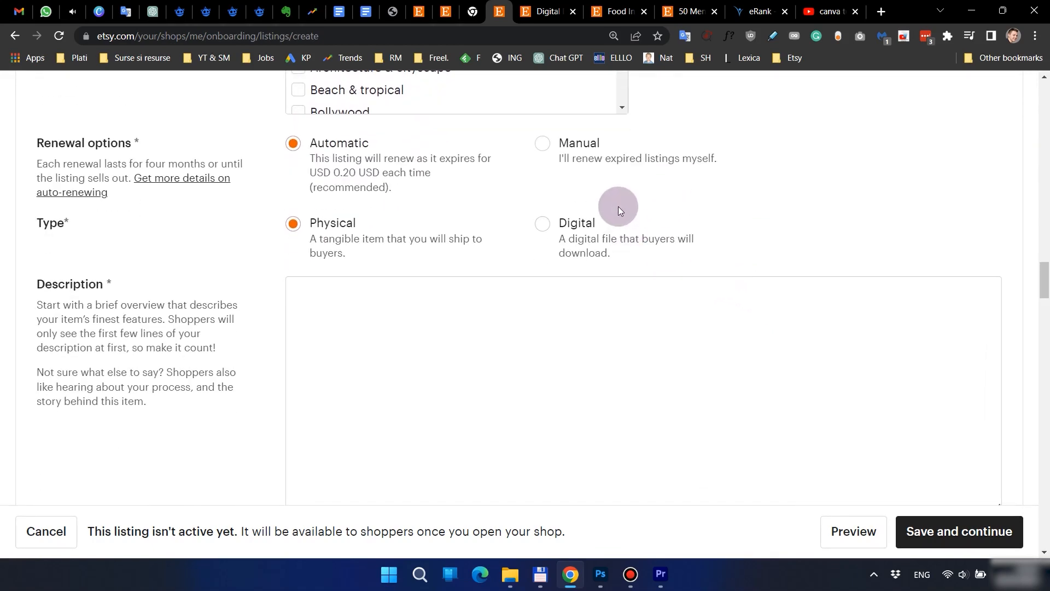
left_click(542, 143)
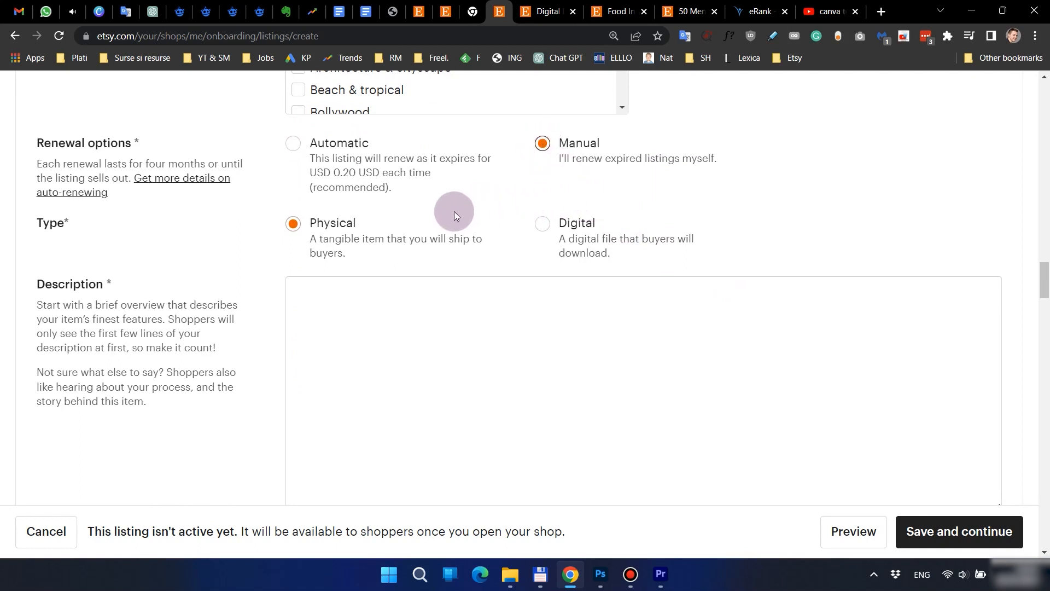
left_click(544, 225)
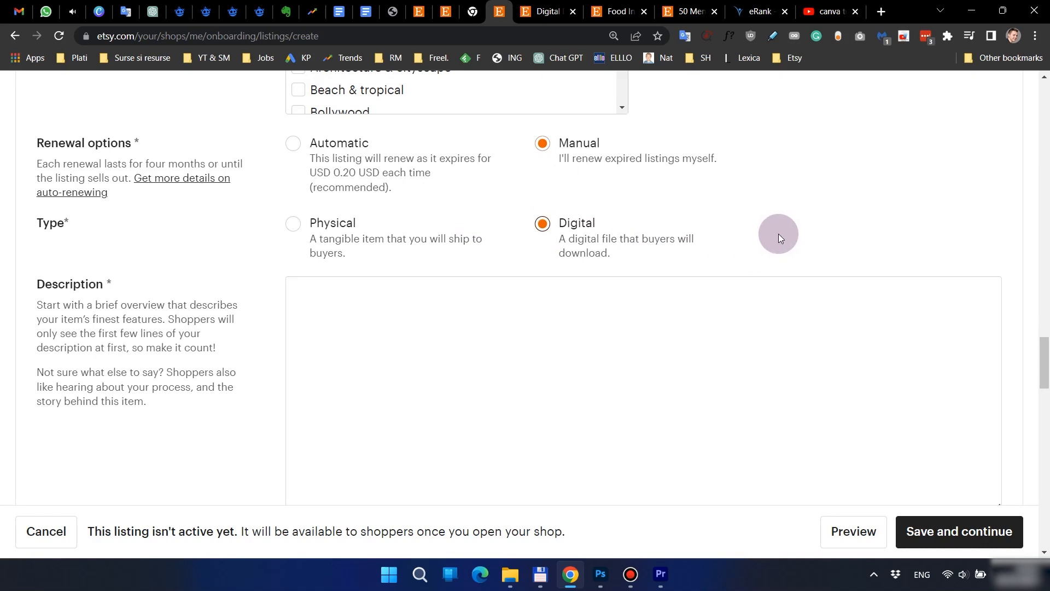
Step: Begin the listing description with "Customizable CANVA templates that effortlessly boost engagement and drive sales!"
scroll(725, 230, "down", 2)
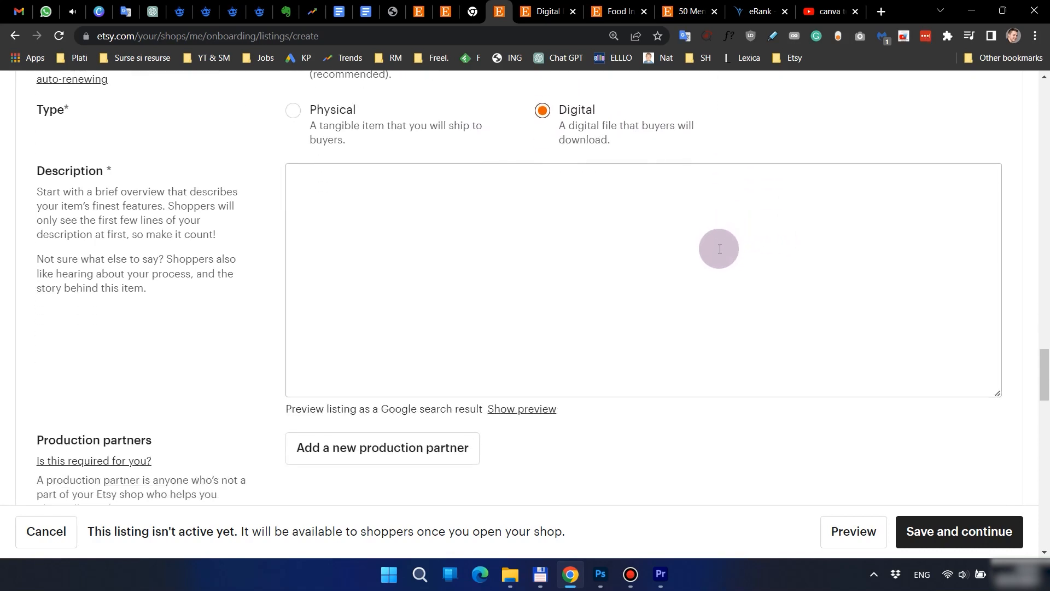
left_click(297, 178)
type("Customizable CANVA templates that effortlessly elevate engagement and drive sales!")
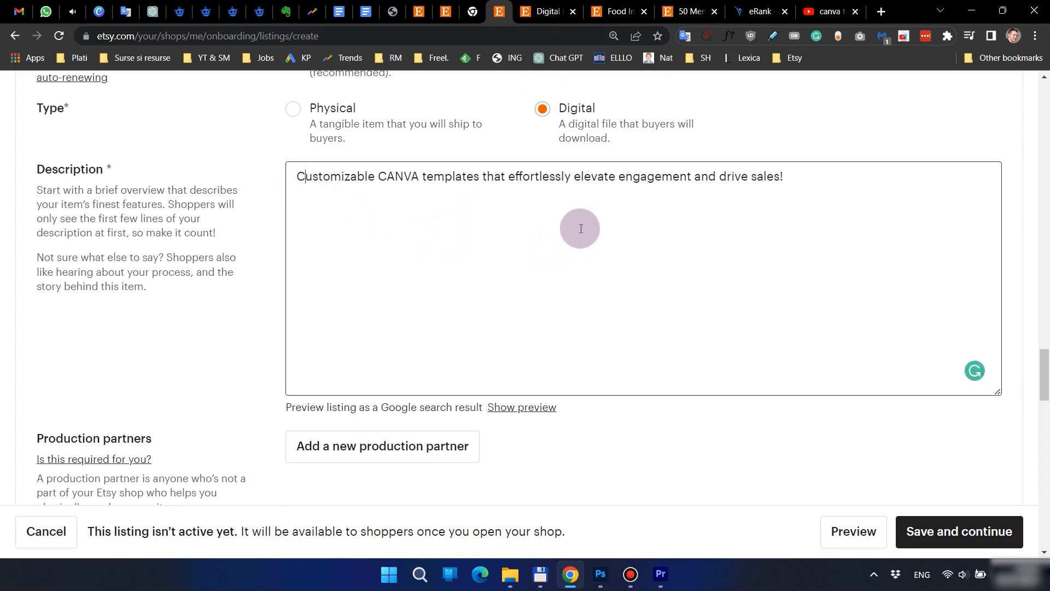
left_click(592, 176)
double_click(593, 176)
type("boost")
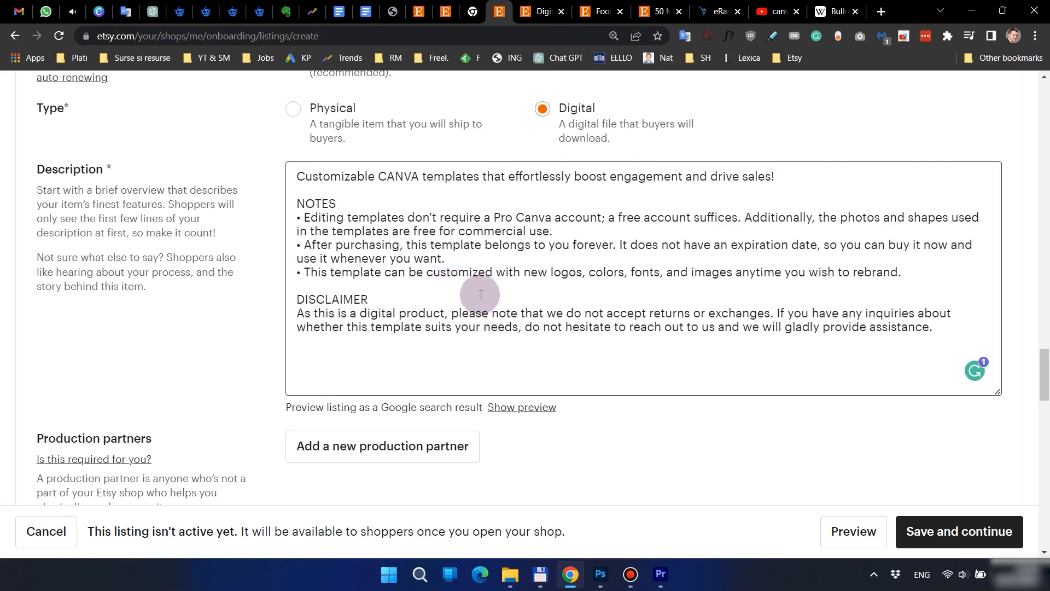
Step: Delete the line "You can edit your template repeatedly as needed" from the description's HOW IT WORKS section
left_click_drag(583, 338, 300, 339)
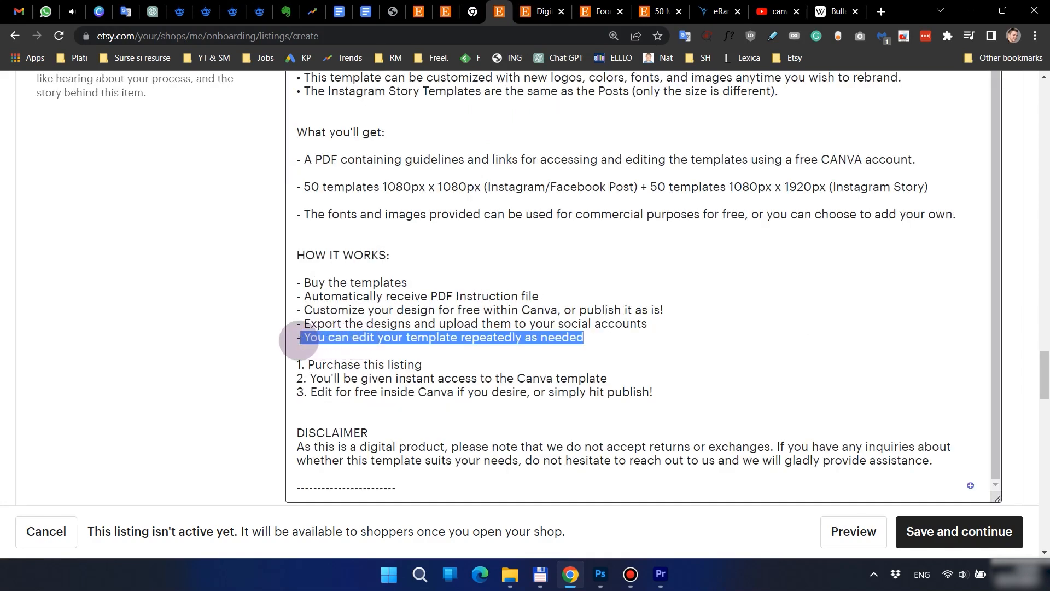
key("BackSpace")
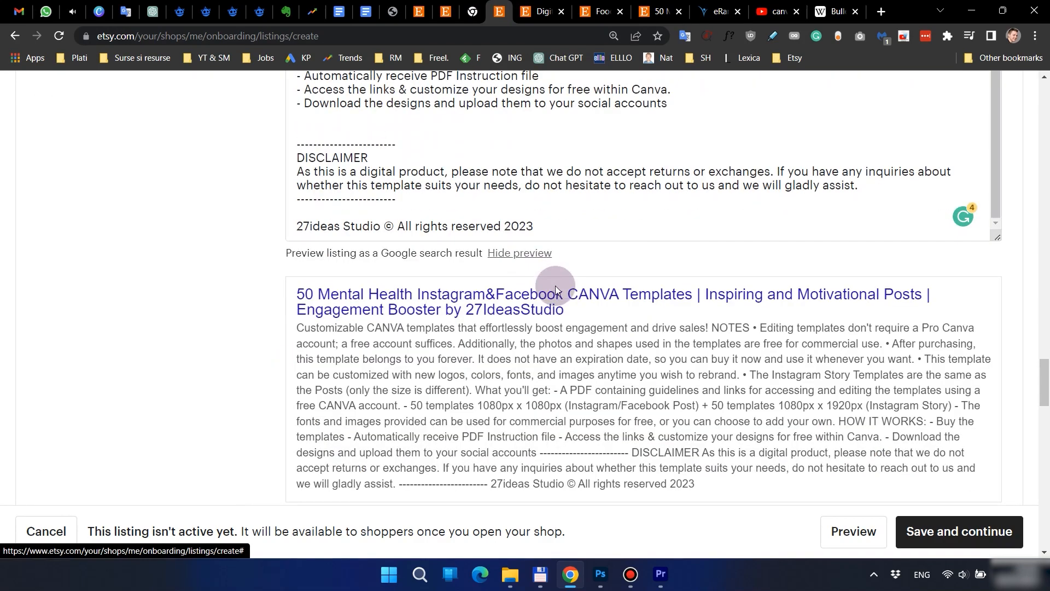
Step: Add the tags "canva templates" and "mental health" to the listing
scroll(608, 338, "down", 2)
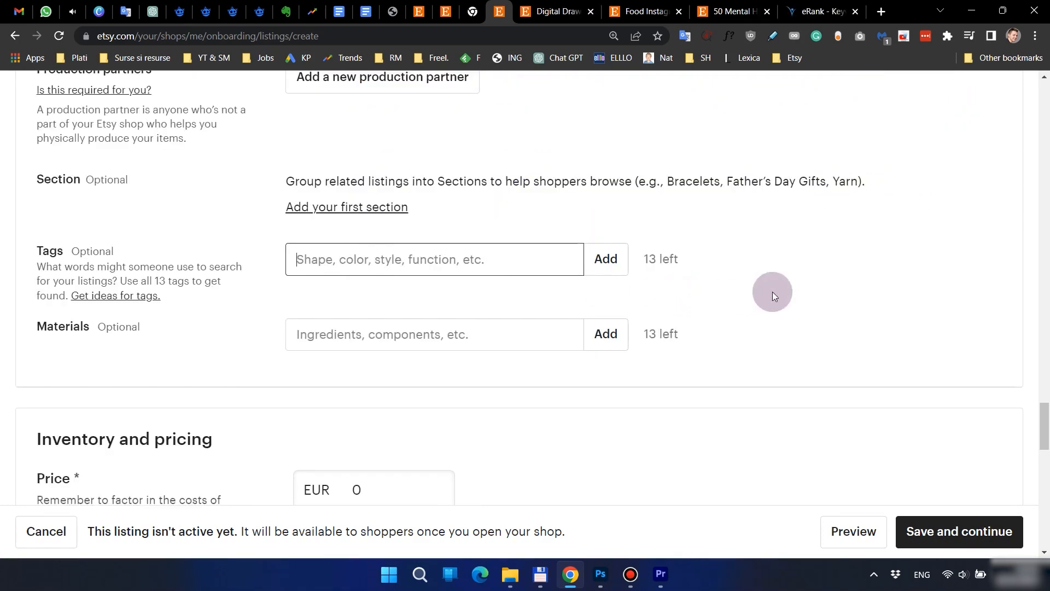
type("canva")
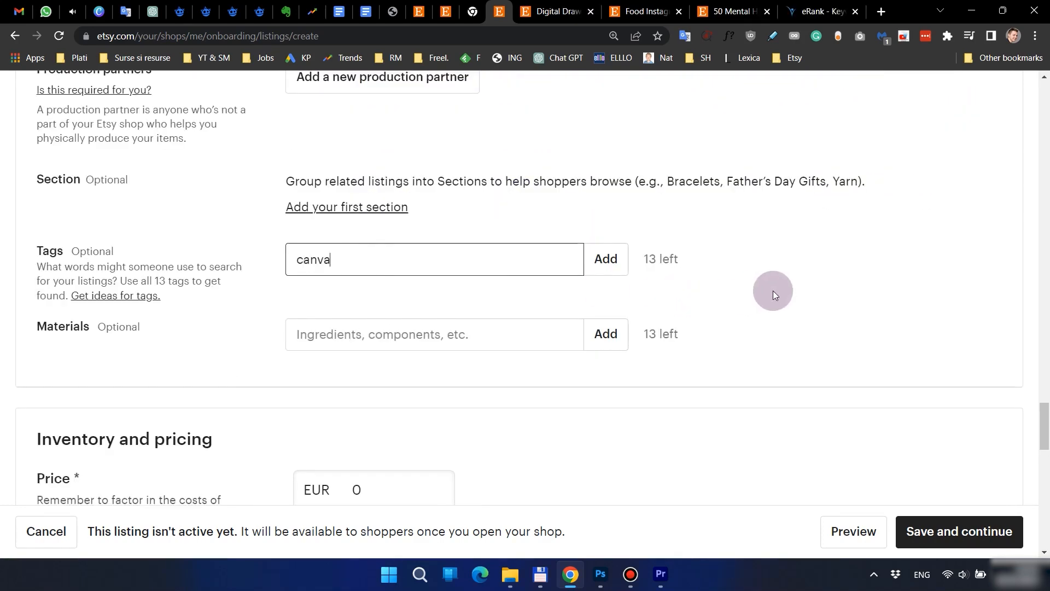
type(" templates")
key("Return")
type("men")
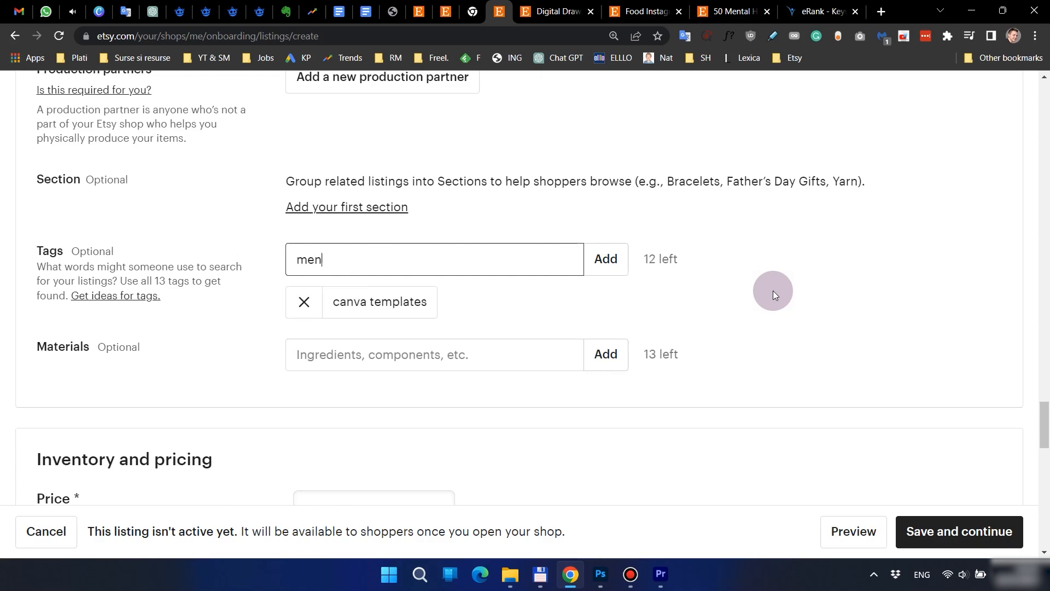
type("tal healt")
type("h")
key("Return")
type("psoti")
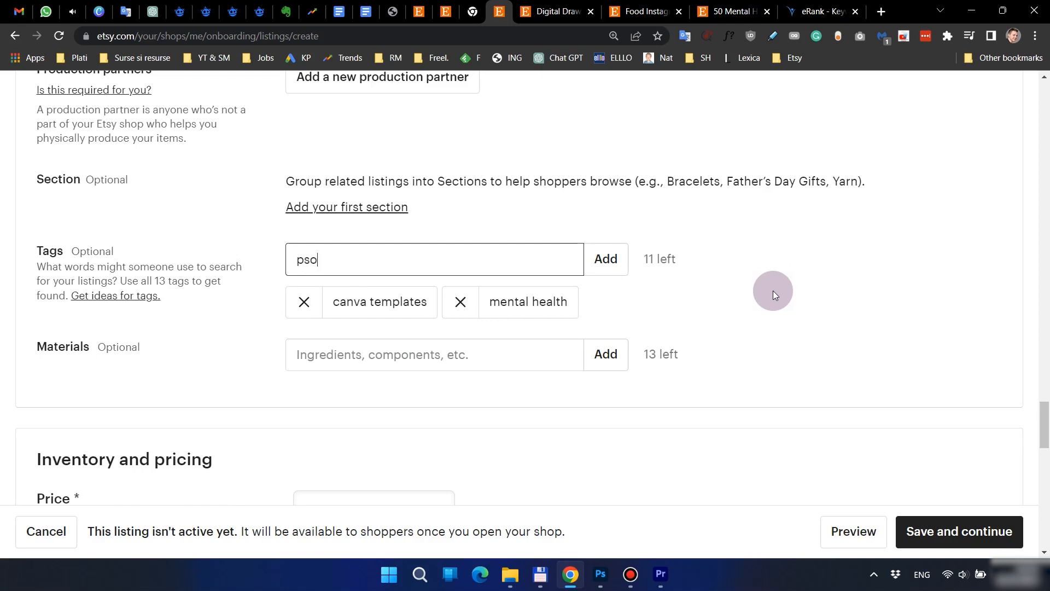
key("BackSpace")
key("BackSpace")
key("BackSpace")
key("BackSpace")
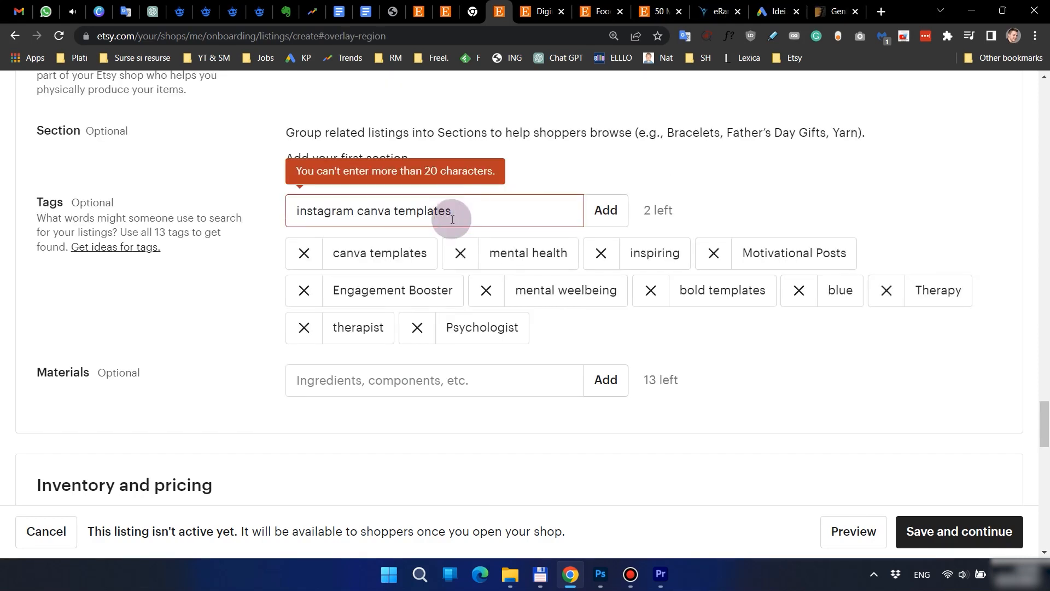
Step: Shorten the pending tag "instagram canva templates" to "instagram templates" and add it to the listing
left_click_drag(447, 213, 277, 192)
double_click(375, 212)
key("BackSpace")
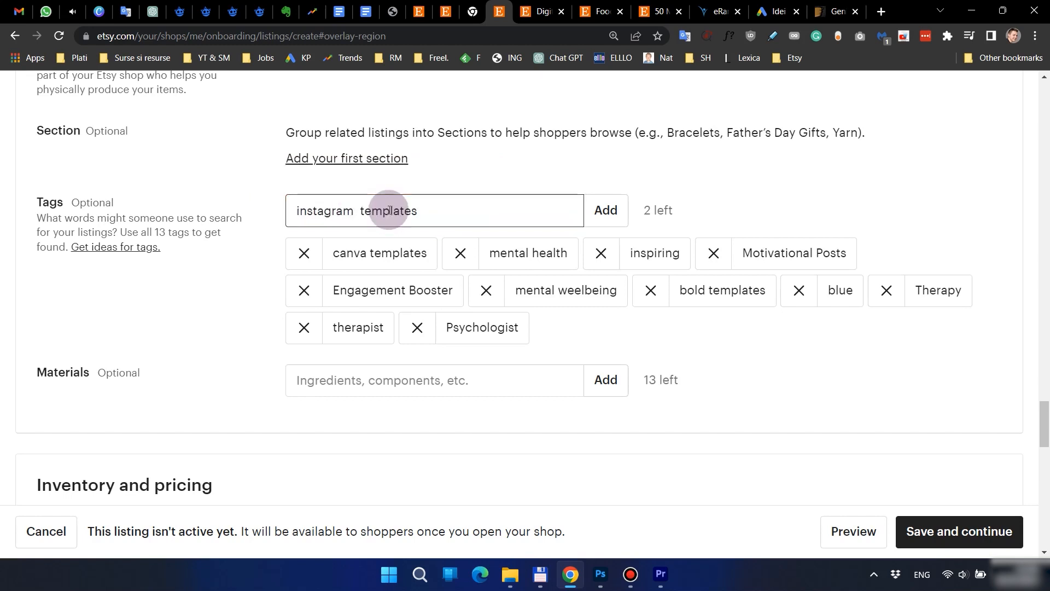
key("Return")
Step: Add "facebook templates" as the listing's last tag
type("facebook templatse")
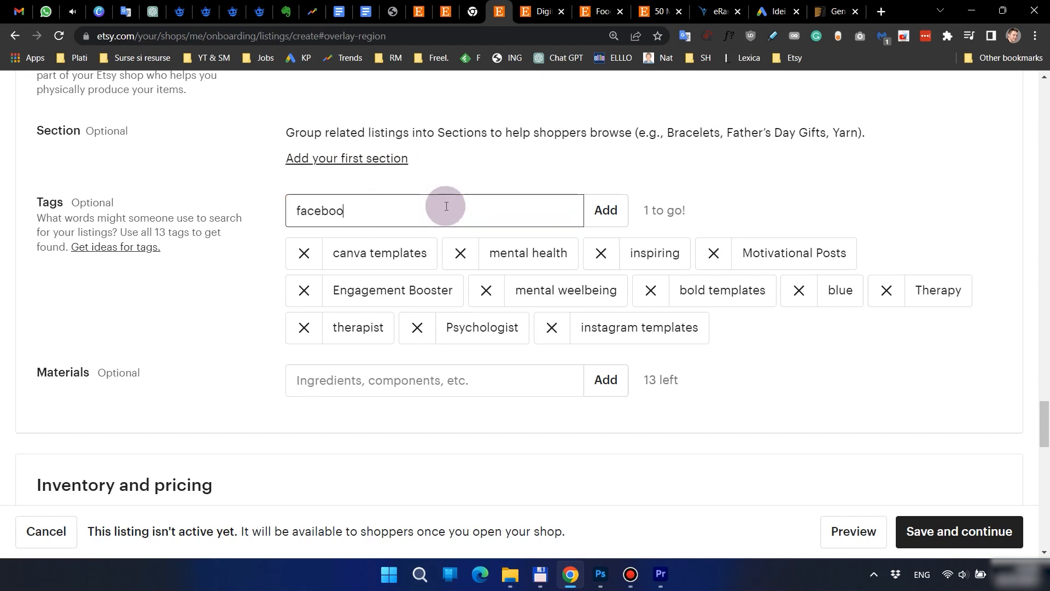
key("BackSpace")
key("BackSpace")
type("es mental")
key("BackSpace")
key("BackSpace")
key("BackSpace")
key("BackSpace")
key("BackSpace")
key("BackSpace")
key("BackSpace")
key("Return")
Step: Set the listing's price to EUR 8.79 in the inventory and pricing section
scroll(544, 328, "down", 6)
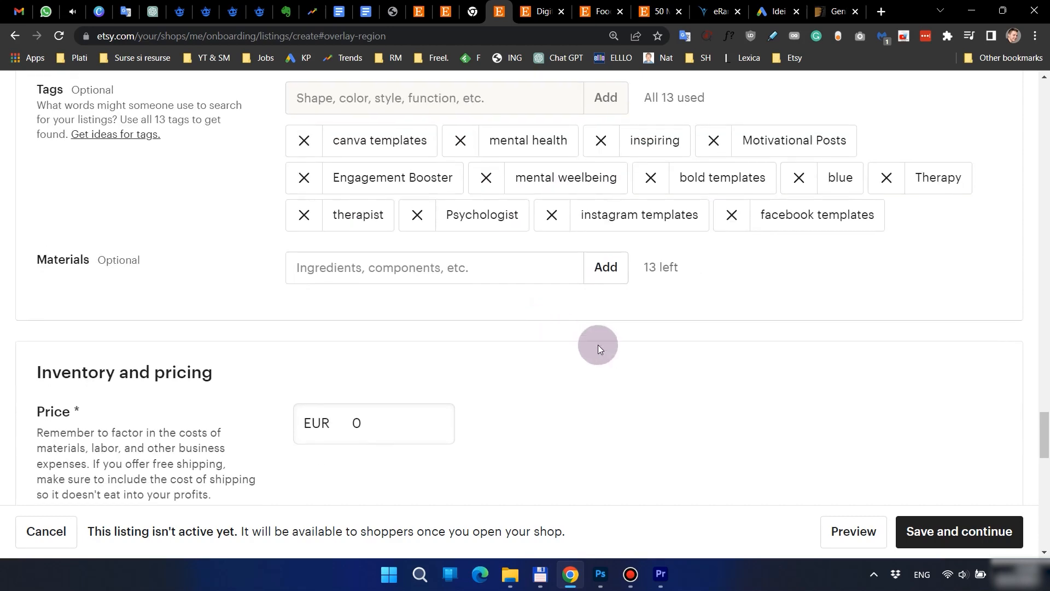
left_click(396, 211)
type("8.79")
scroll(763, 255, "down", 2)
scroll(579, 280, "down", 1)
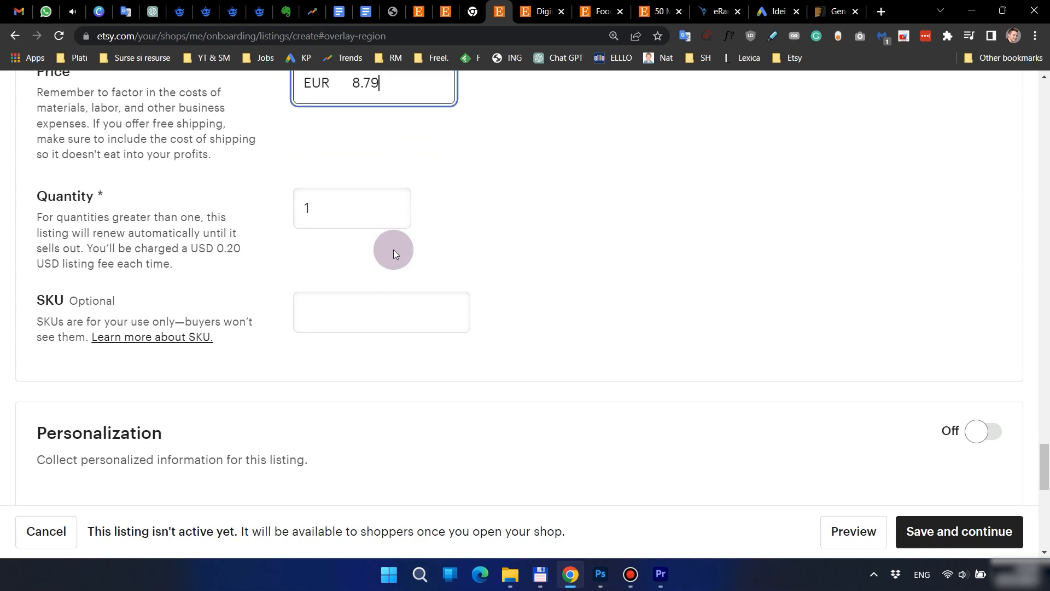
Step: Turn on personalization for the listing to look over its buyer instruction settings, and turn it back off
scroll(543, 289, "down", 6)
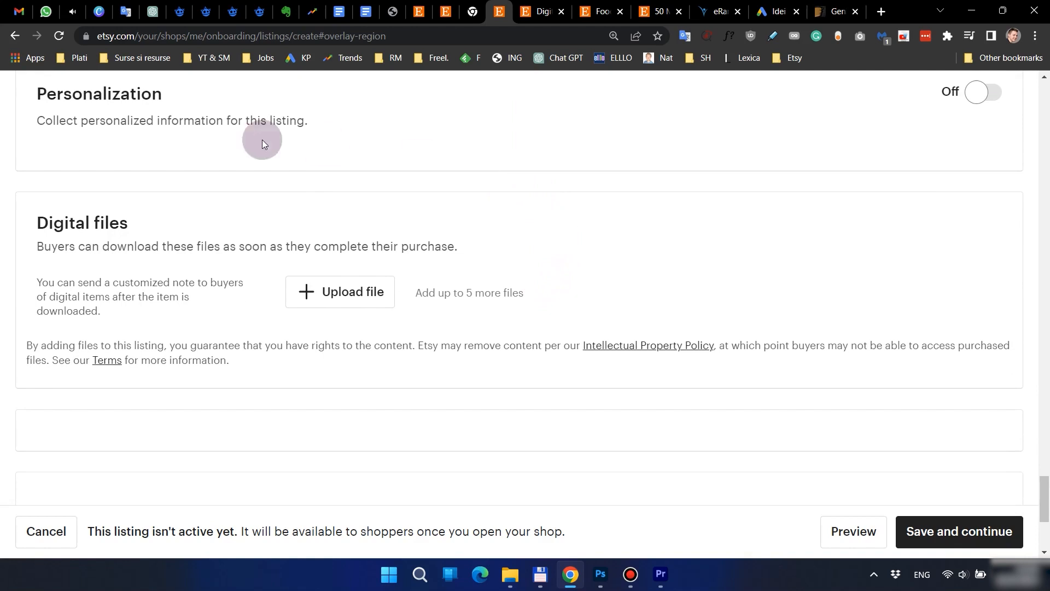
scroll(132, 133, "up", 2)
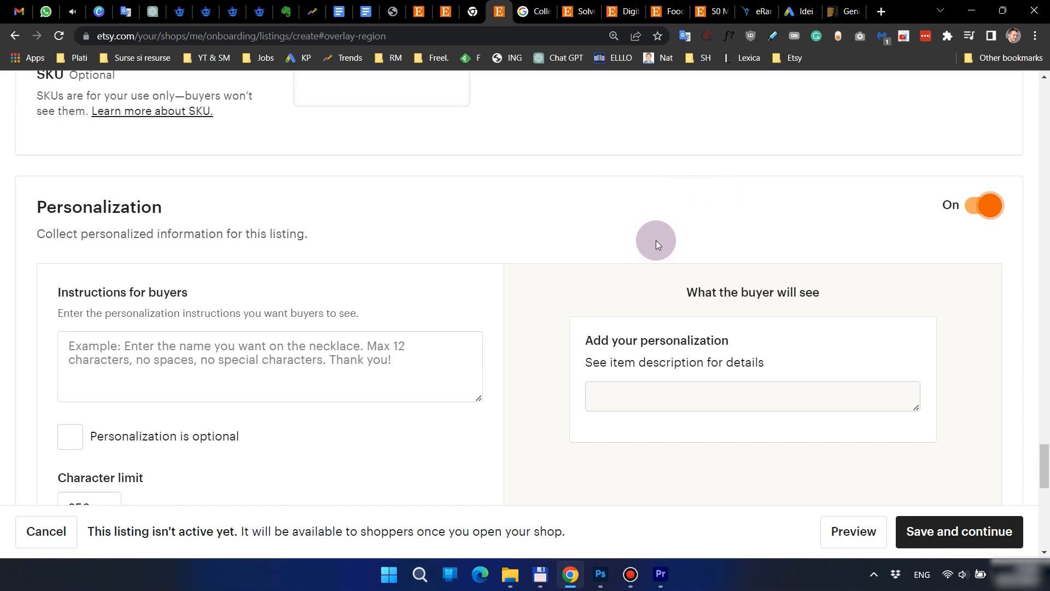
scroll(949, 208, "down", 2)
scroll(931, 208, "up", 2)
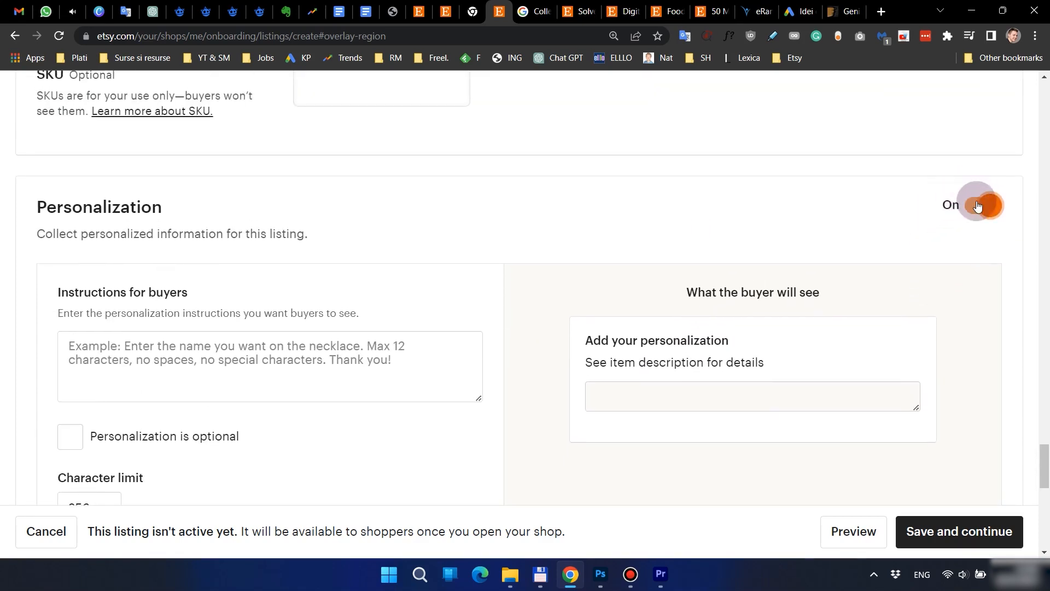
left_click(977, 206)
Step: Upload QuickstartGuide.pdf as the listing's digital file
scroll(556, 296, "down", 2)
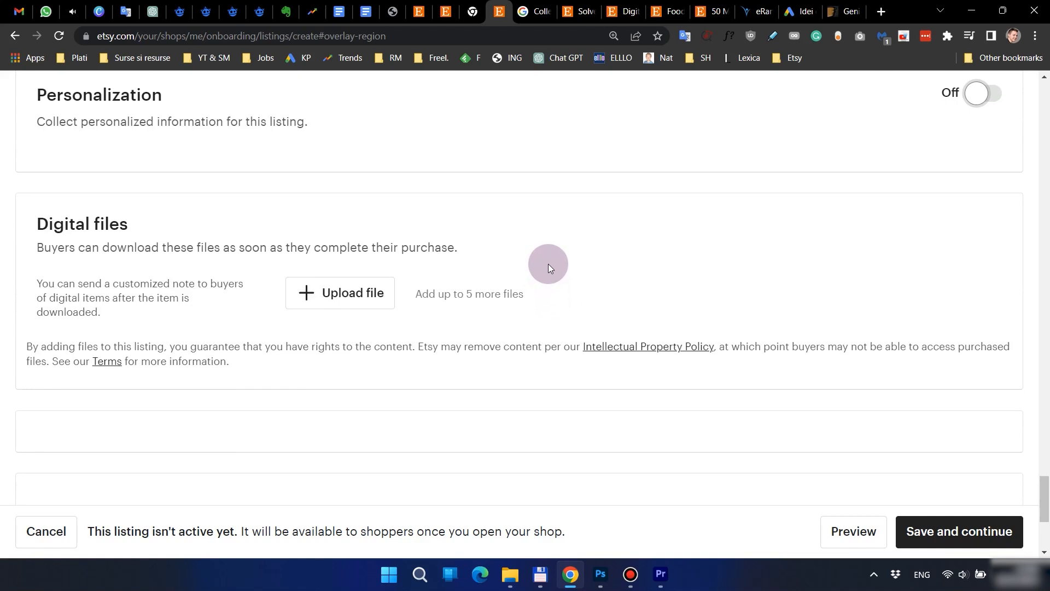
left_click(335, 295)
double_click(438, 347)
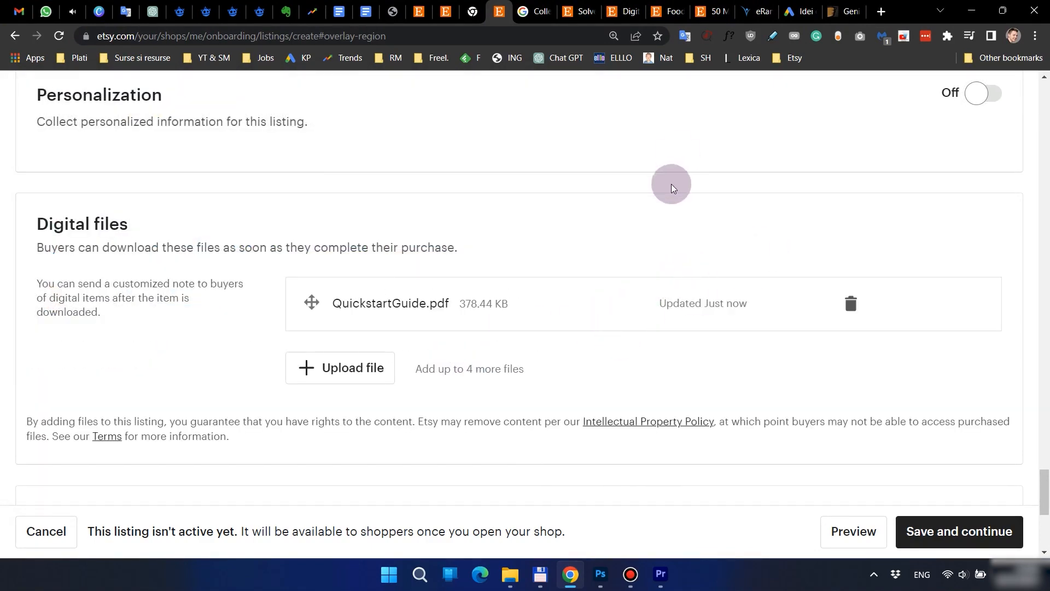
Step: Try to preview the listing and save it
scroll(658, 207, "down", 6)
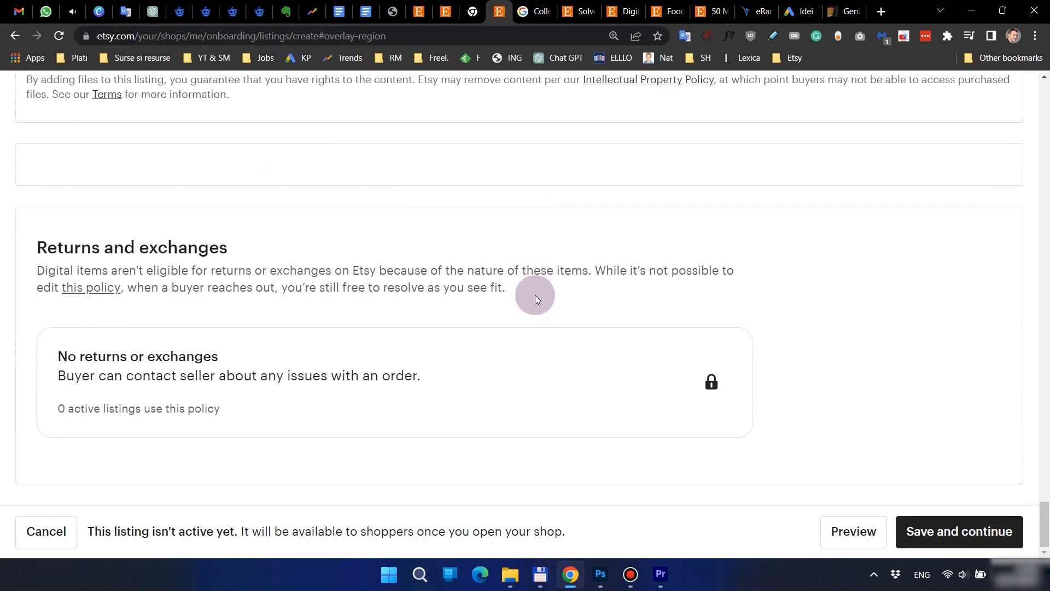
left_click(853, 531)
left_click(963, 533)
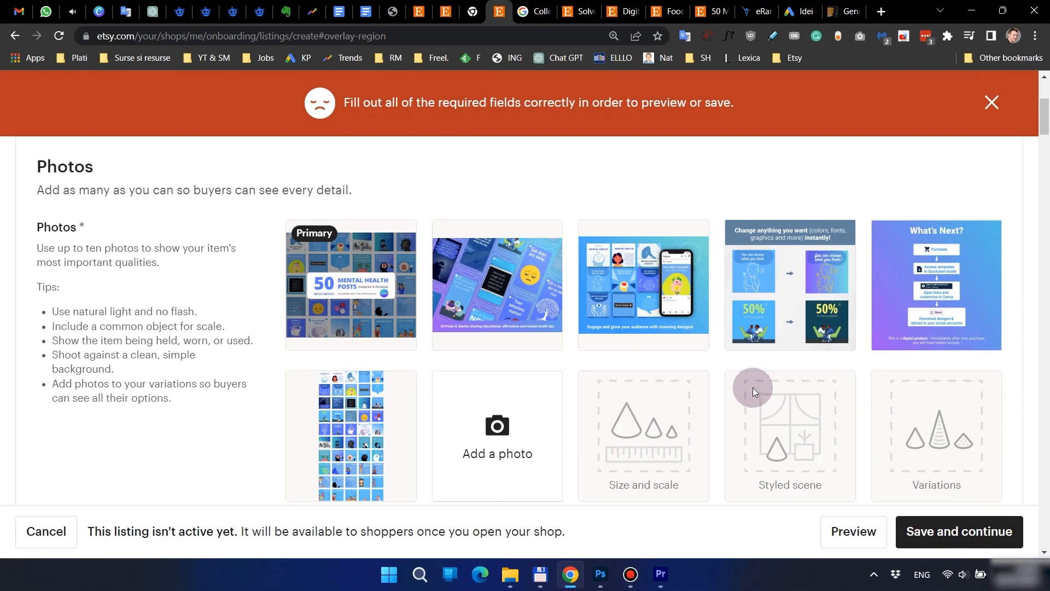
Step: Review the listing form from the photos to the shipping section for required fields that still need filling in
scroll(683, 325, "down", 3)
scroll(691, 330, "down", 8)
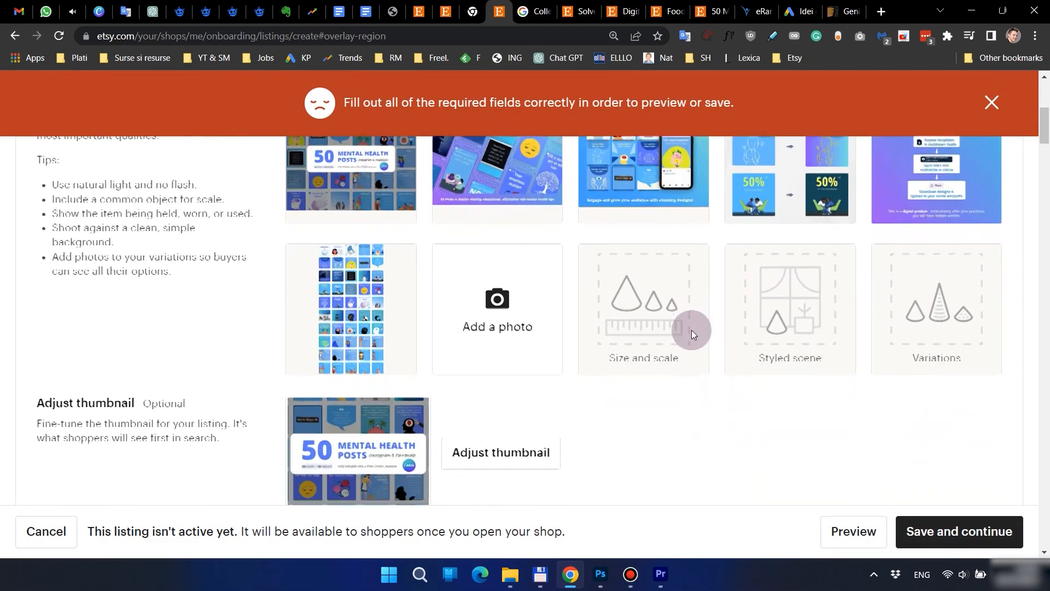
scroll(684, 337, "down", 10)
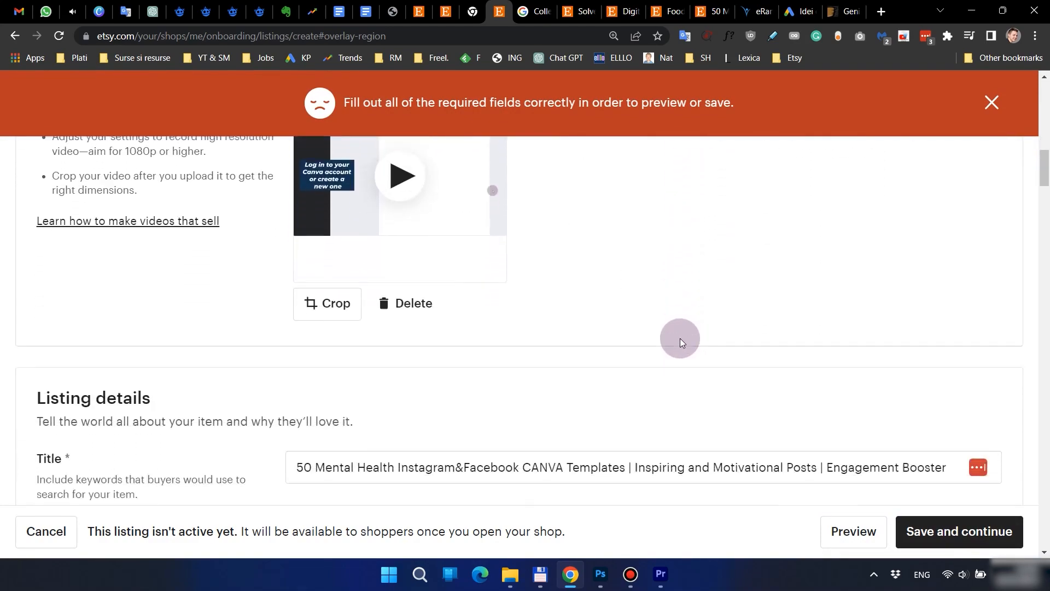
scroll(680, 338, "down", 13)
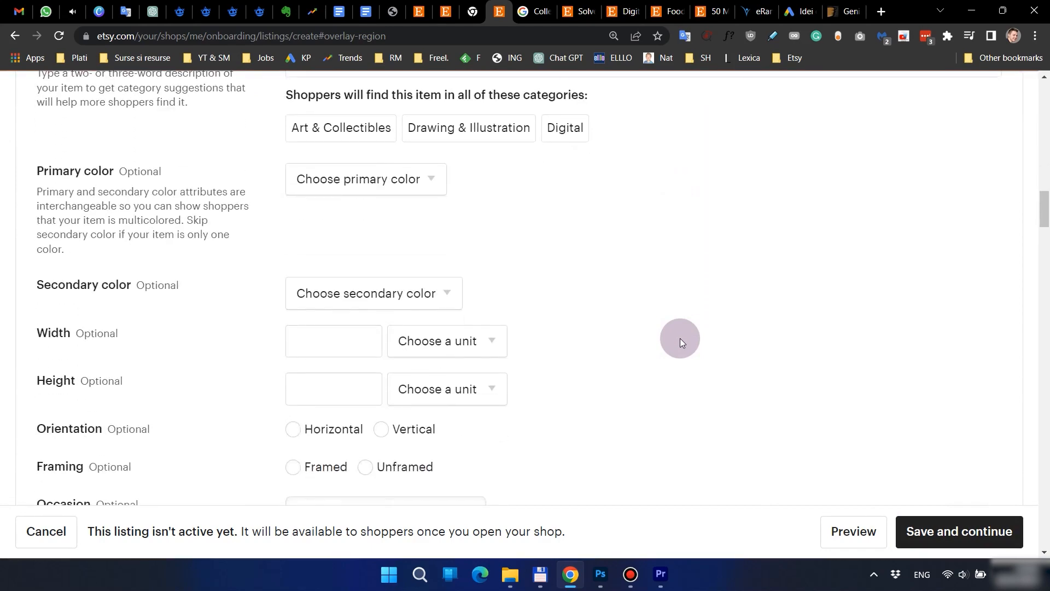
scroll(680, 338, "down", 4)
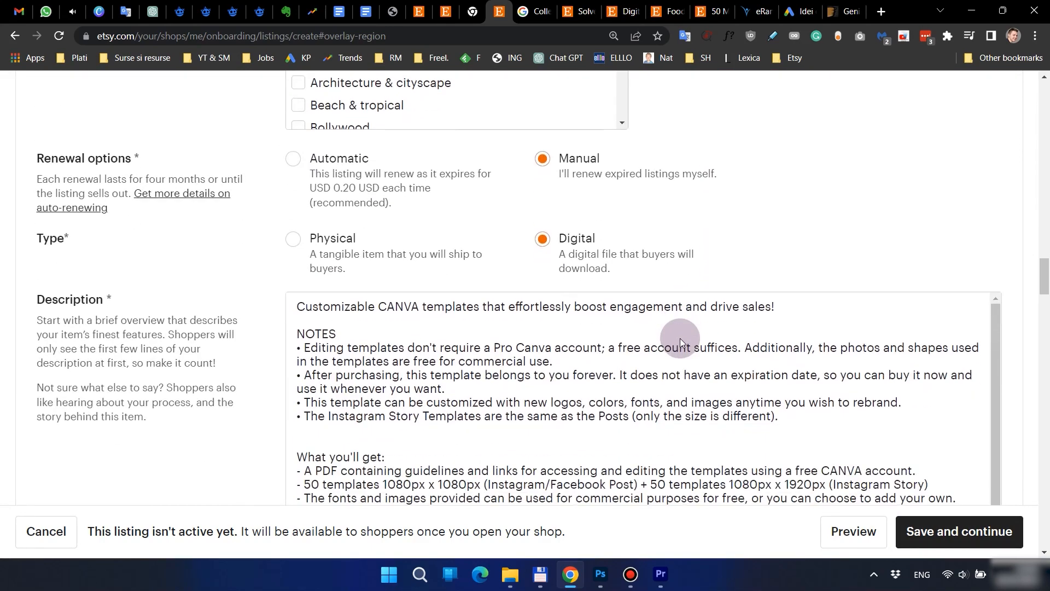
scroll(1003, 359, "down", 15)
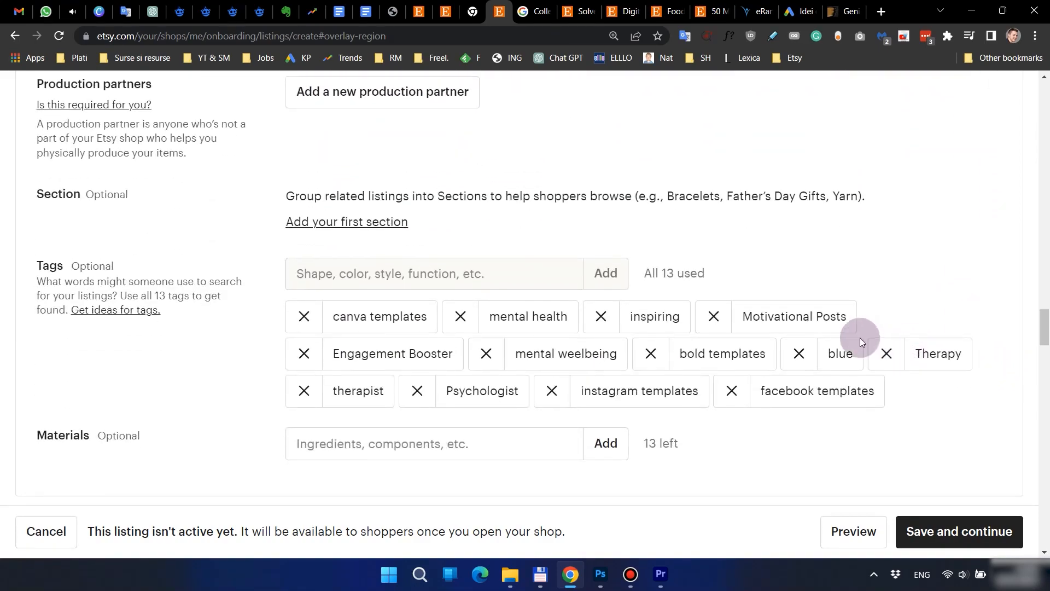
scroll(859, 337, "down", 8)
left_click_drag(1044, 368, 1044, 437)
scroll(750, 366, "up", 4)
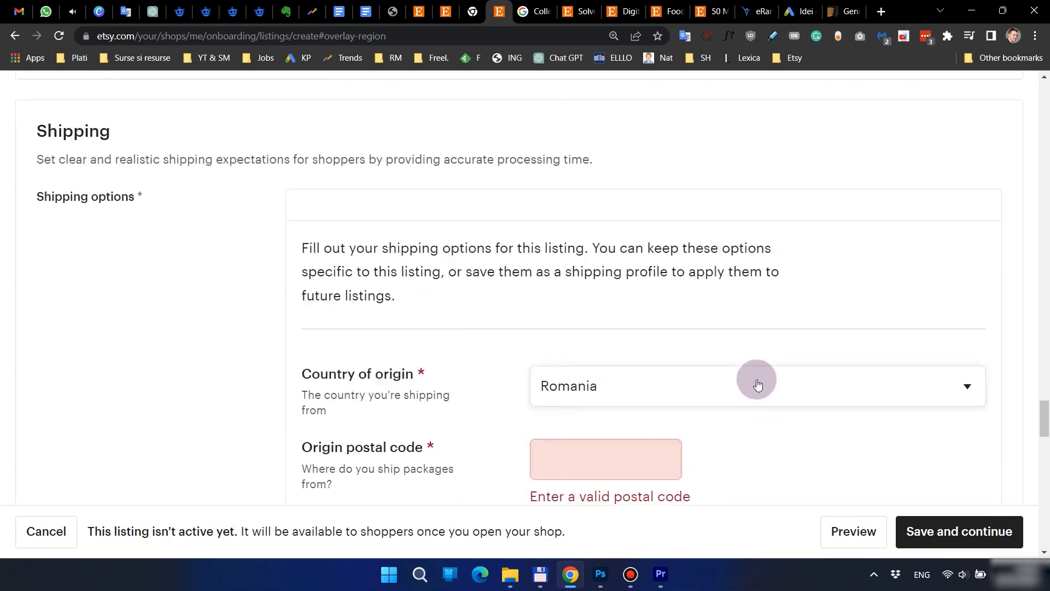
scroll(739, 335, "up", 2)
scroll(739, 334, "down", 4)
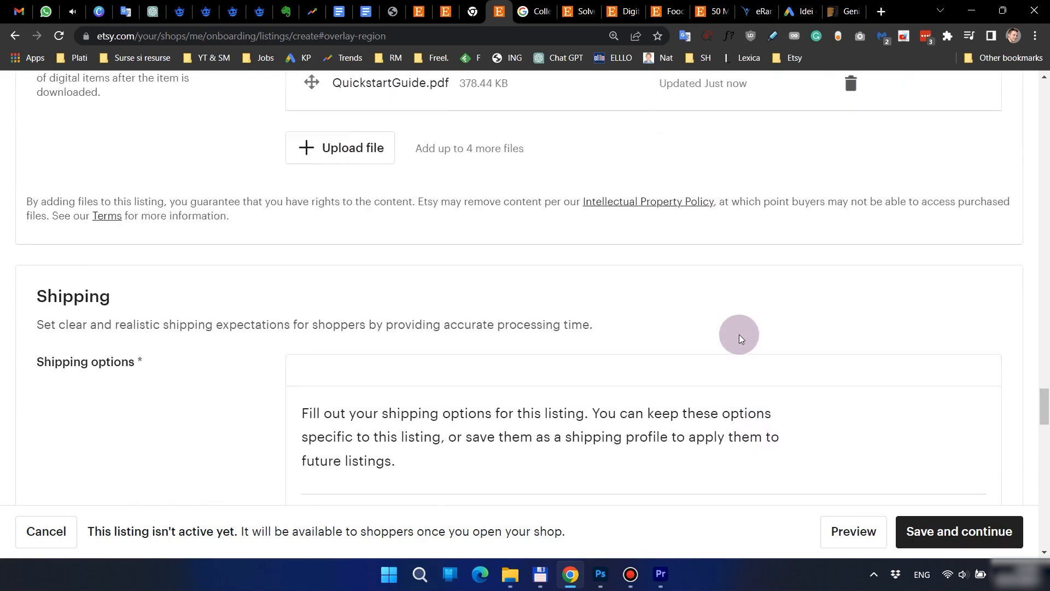
scroll(521, 294, "down", 4)
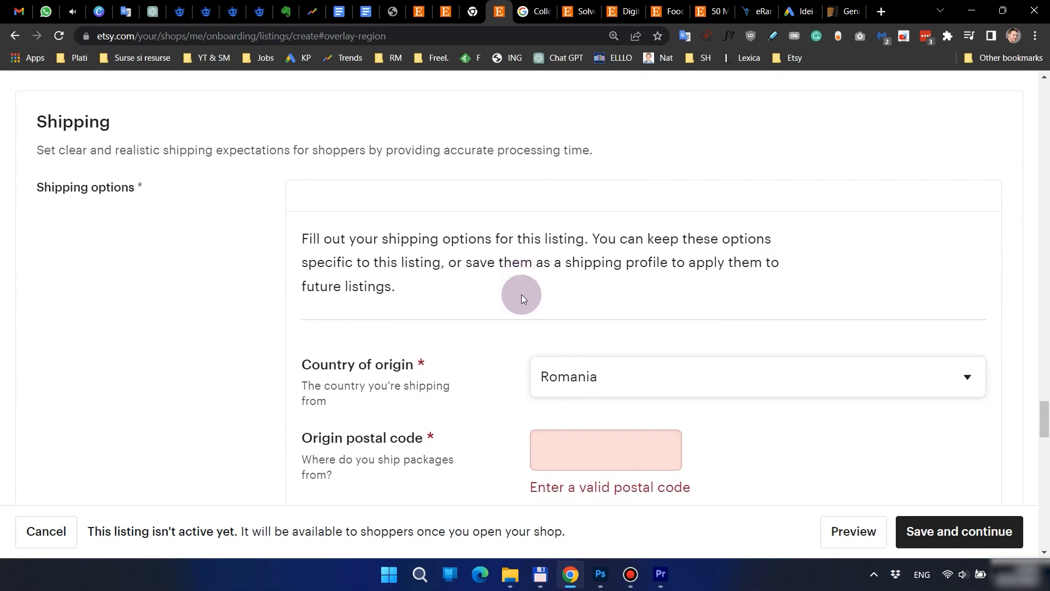
Step: Fill in the origin postal code and choose the processing time in the listing's shipping options
left_click(754, 330)
left_click(705, 426)
scroll(275, 327, "up", 4)
scroll(276, 326, "down", 6)
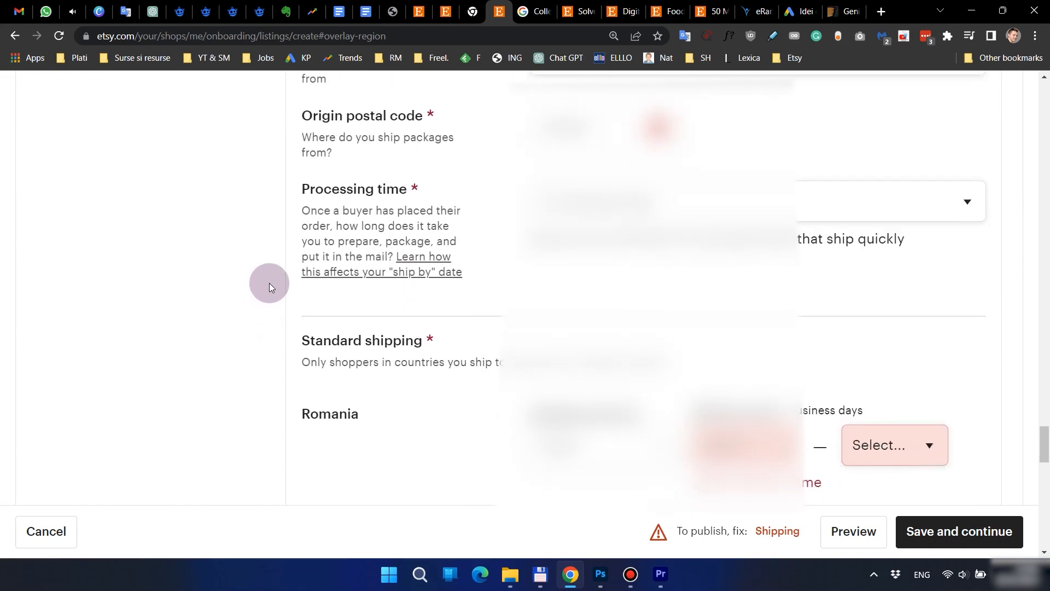
left_click(652, 201)
Step: Set standard shipping for Romania to a delivery time of 7 to 7 business days with free shipping
scroll(291, 295, "down", 4)
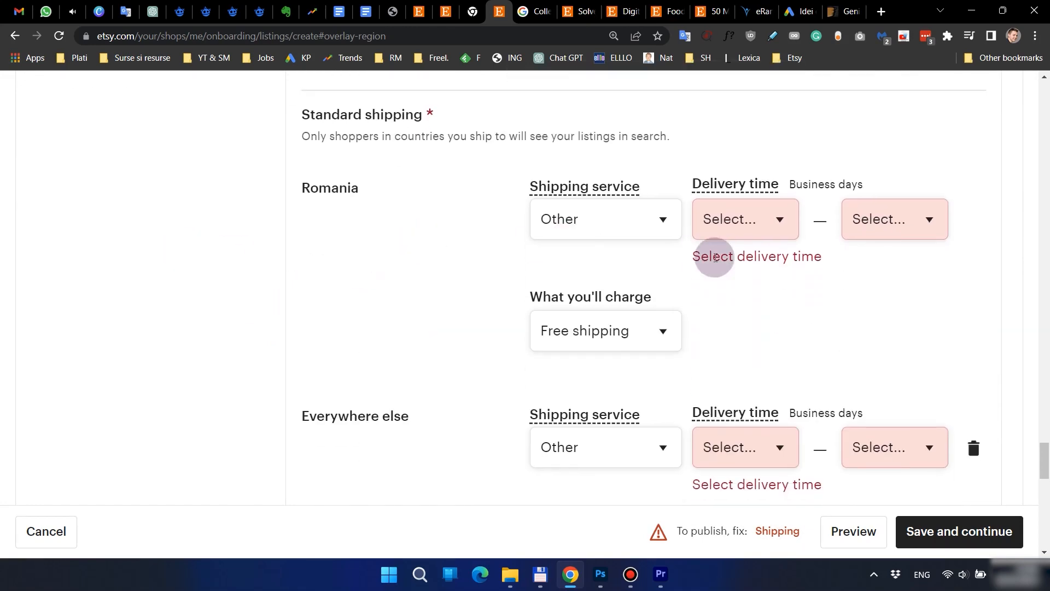
left_click(755, 227)
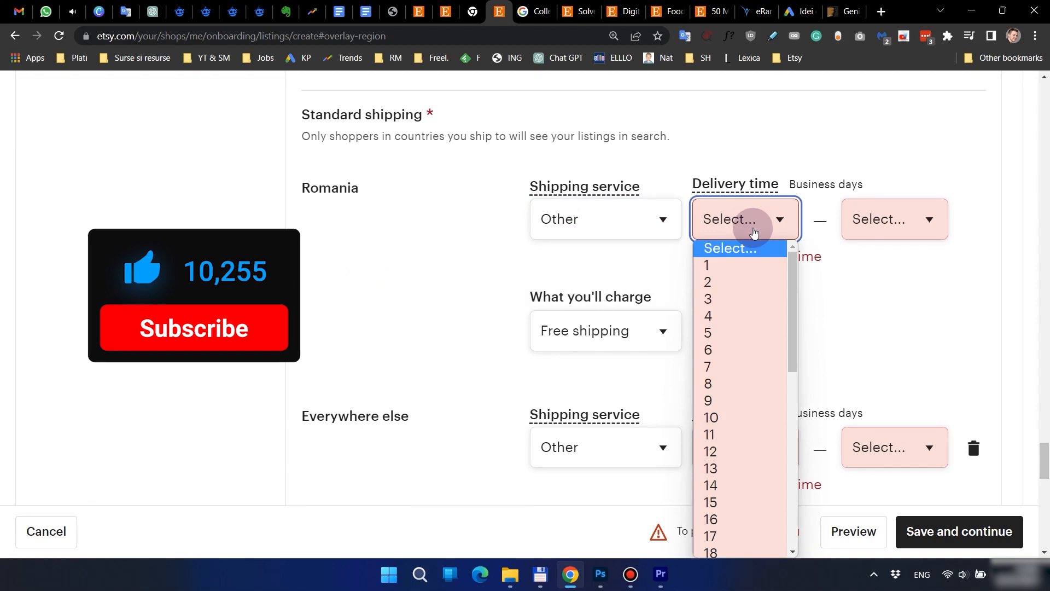
left_click(708, 367)
left_click(680, 304)
key("Down")
left_click(649, 328)
Step: Set standard shipping for everywhere else to a delivery time of 30 to 30 business days with free shipping
scroll(678, 310, "down", 2)
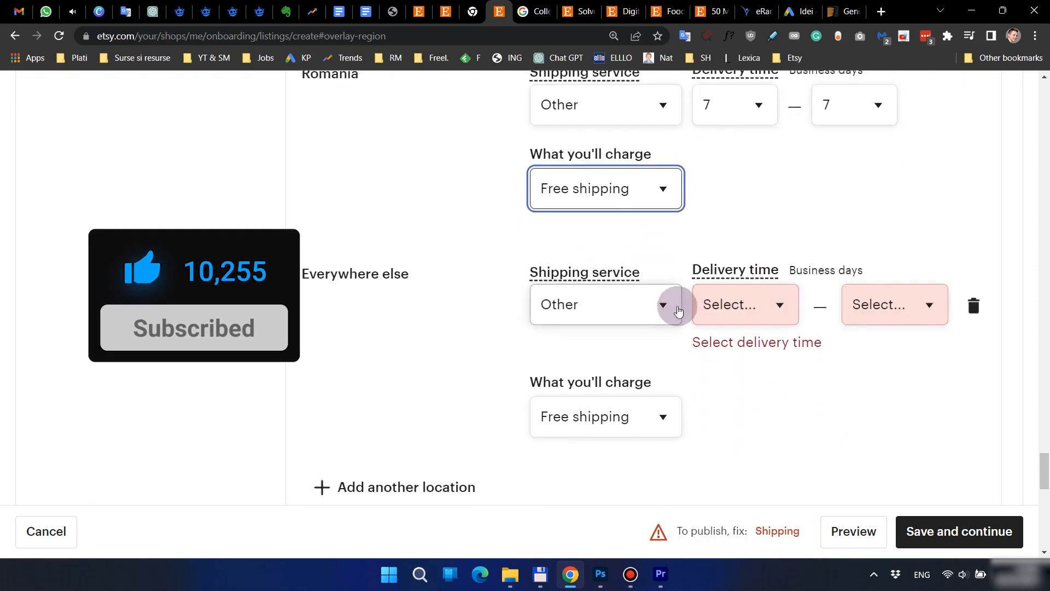
left_click(744, 315)
left_click(728, 540)
left_click(712, 543)
left_click(732, 192)
left_click(713, 305)
left_click(853, 192)
left_click(837, 237)
left_click(651, 286)
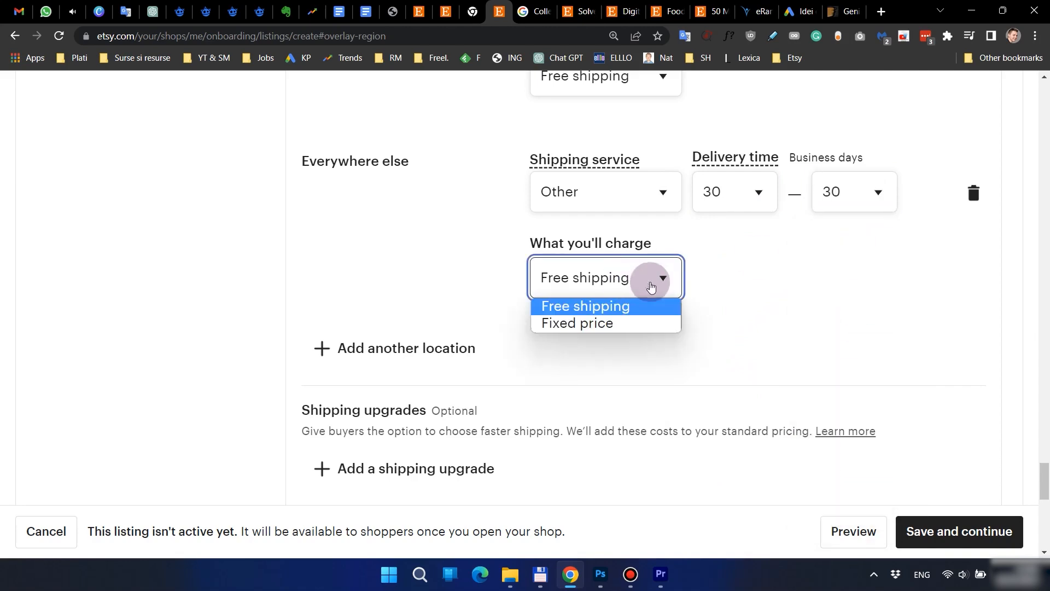
Step: Leave the shipping upgrades and customs information empty and save the completed listing
scroll(744, 281, "down", 6)
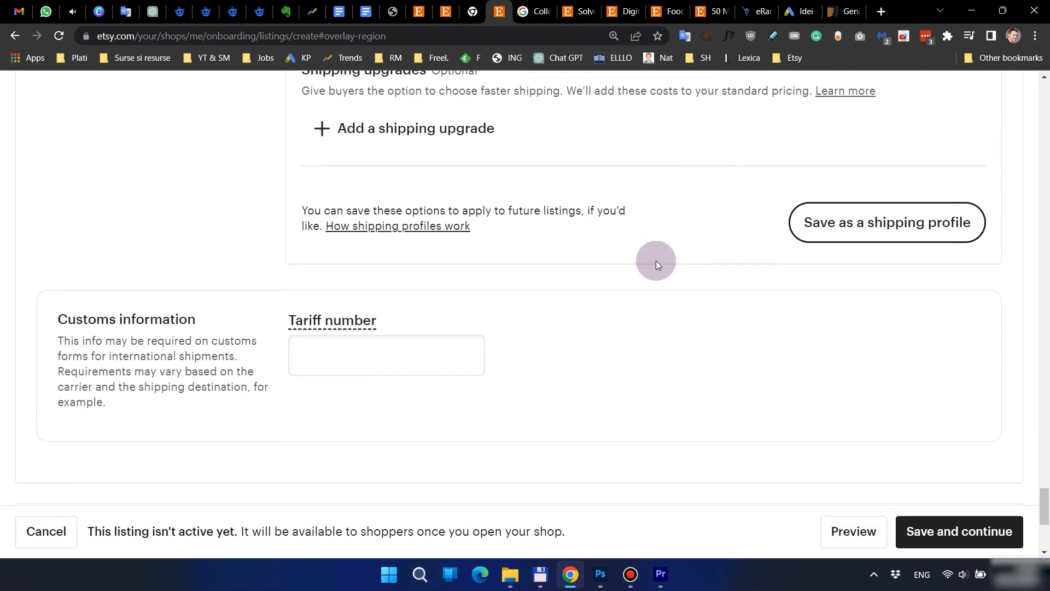
scroll(653, 258, "down", 5)
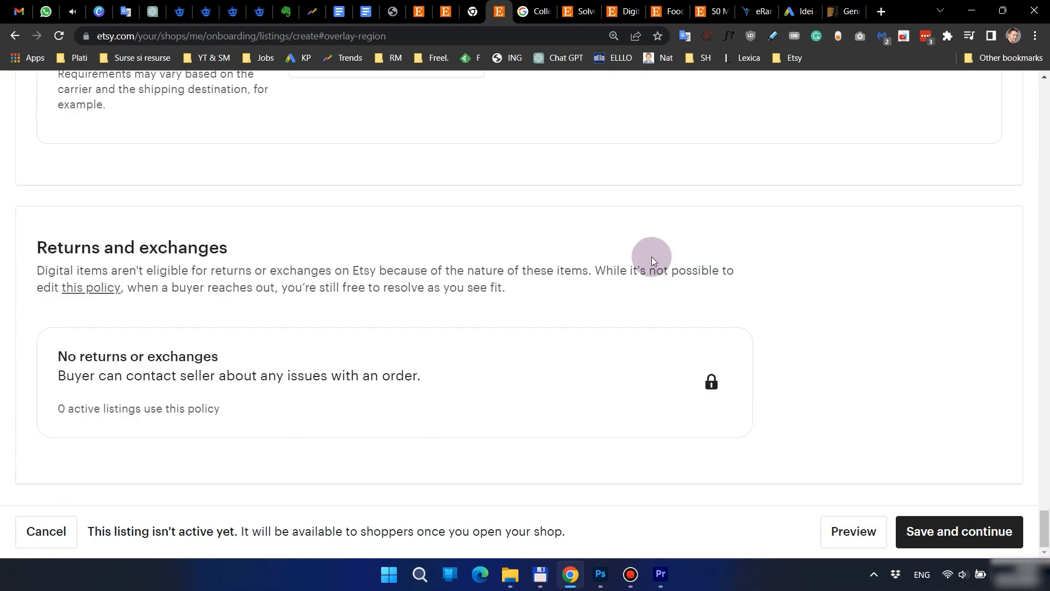
left_click(972, 533)
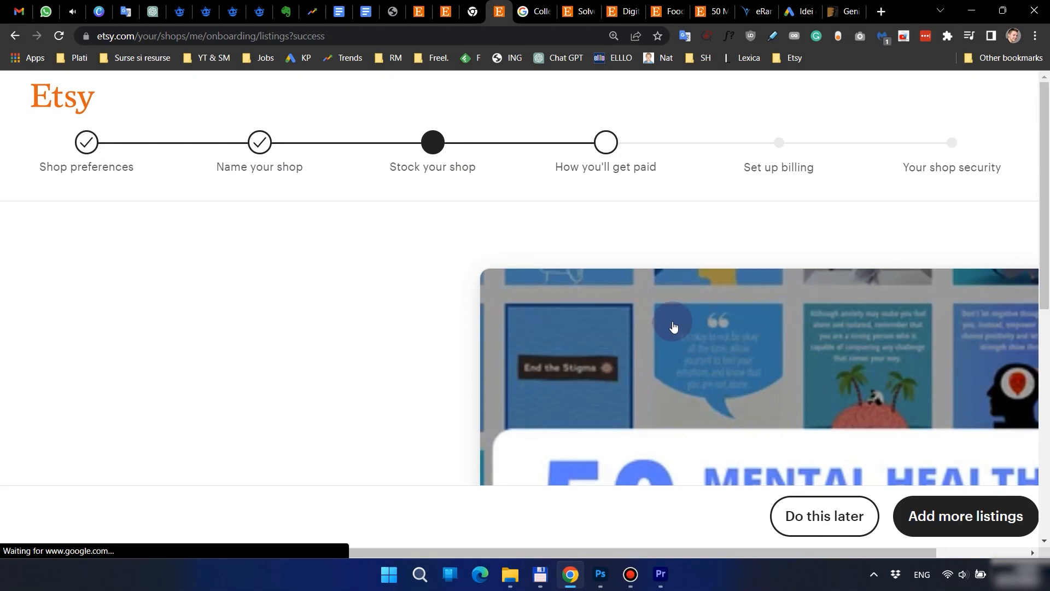
Step: Look over the saved listing's card, postpone adding more listings and continue to the payment setup
scroll(683, 334, "down", 4)
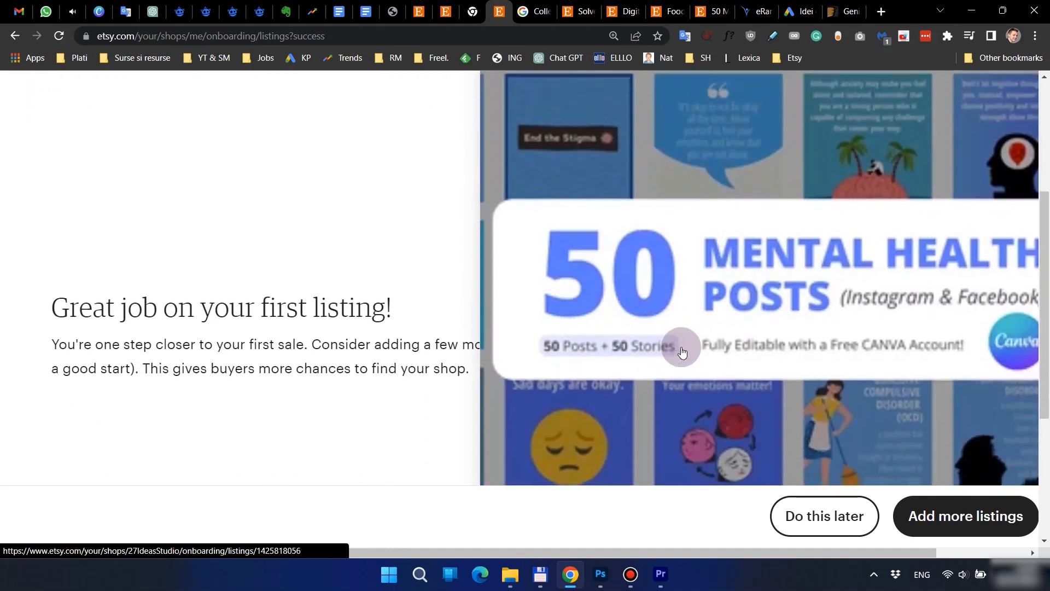
scroll(678, 345, "down", 3)
scroll(435, 333, "up", 5)
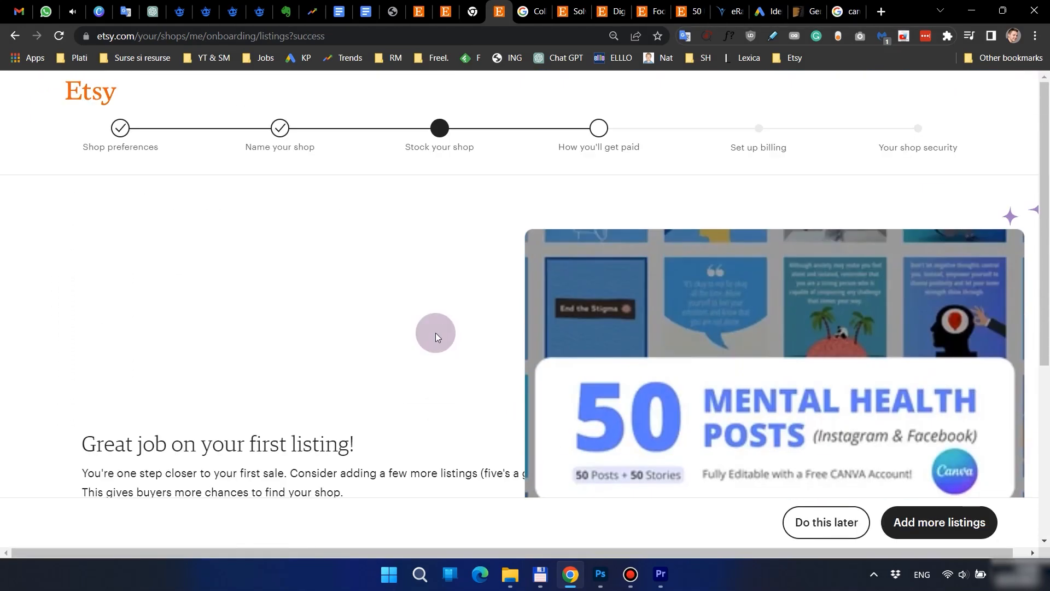
scroll(763, 403, "down", 5)
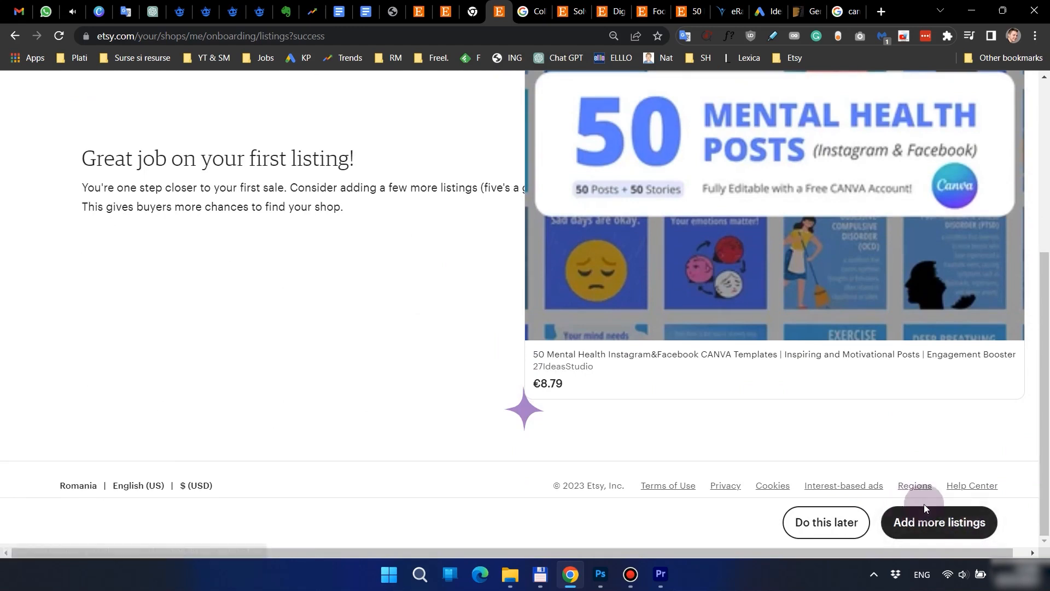
left_click(801, 522)
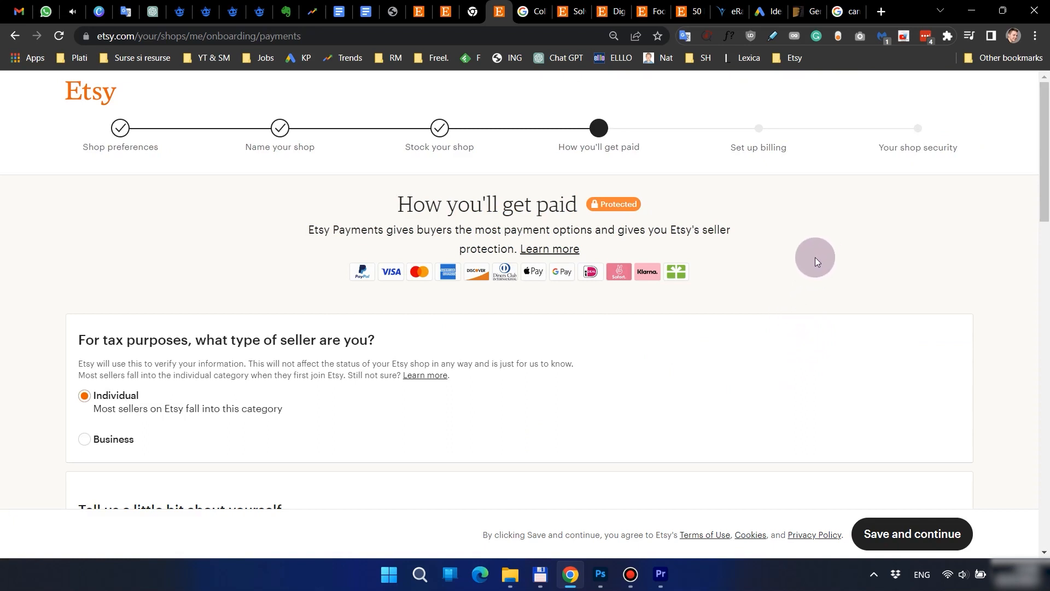
Step: Keep the seller type as Individual and set the country of residence to Romania
scroll(815, 257, "down", 2)
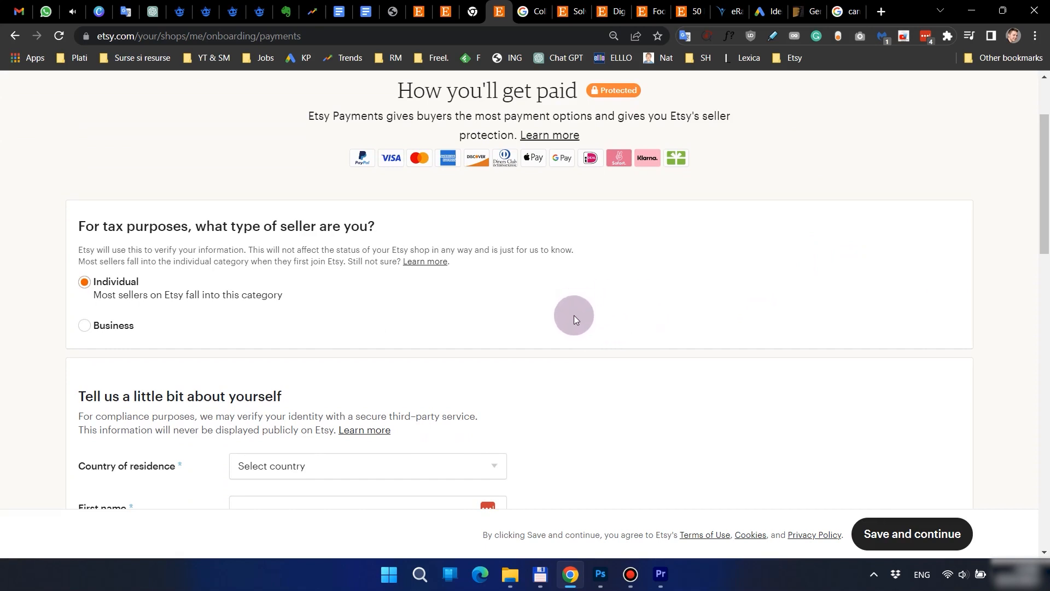
key("ctrl+plus")
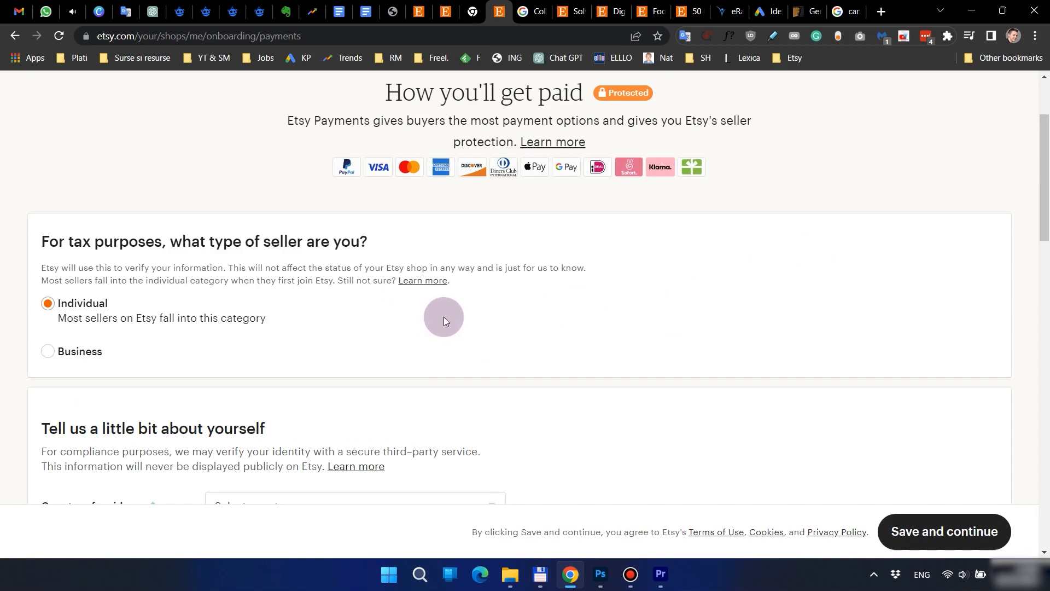
scroll(444, 317, "down", 4)
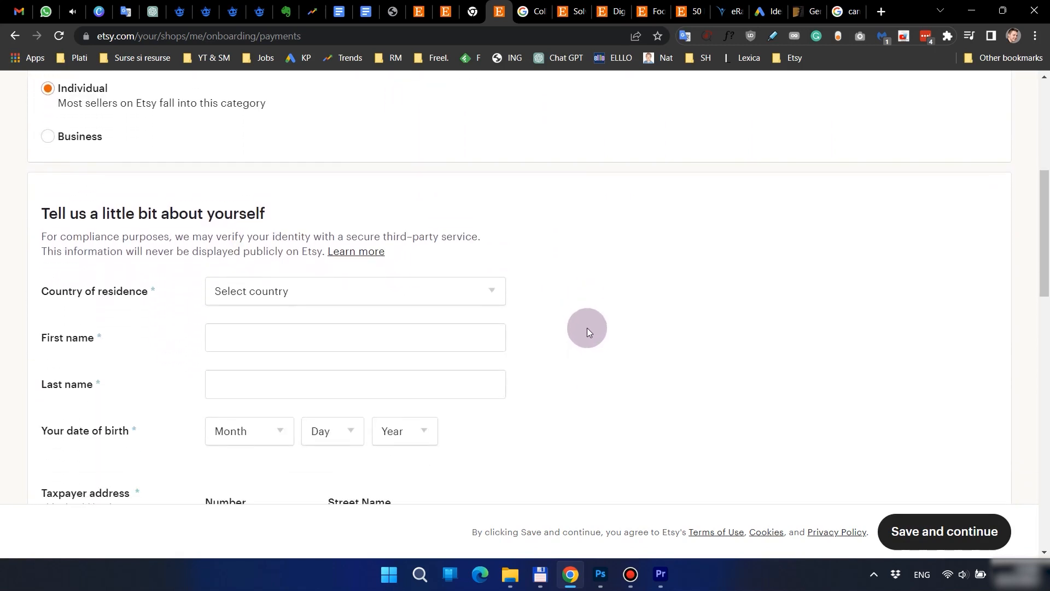
left_click(328, 286)
key("r")
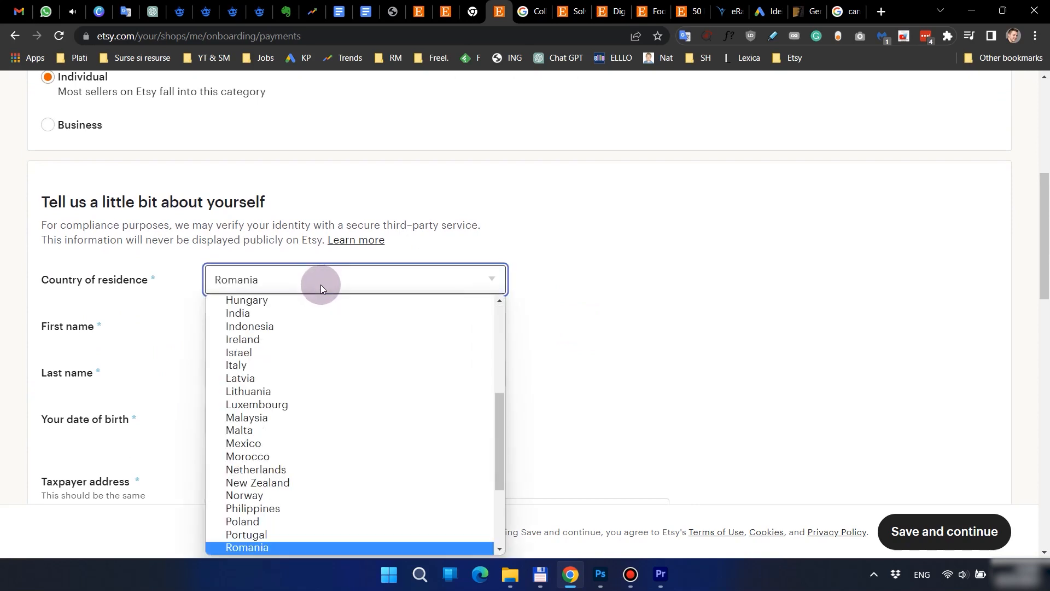
left_click(328, 546)
Step: Fill in the seller's first name, last name and date of birth
left_click(238, 317)
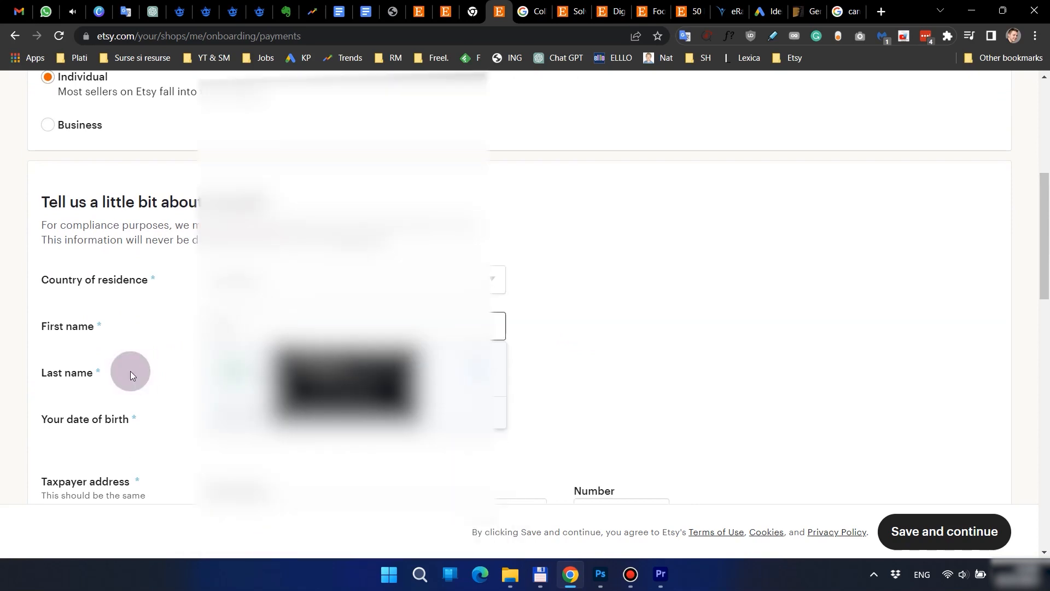
left_click(228, 370)
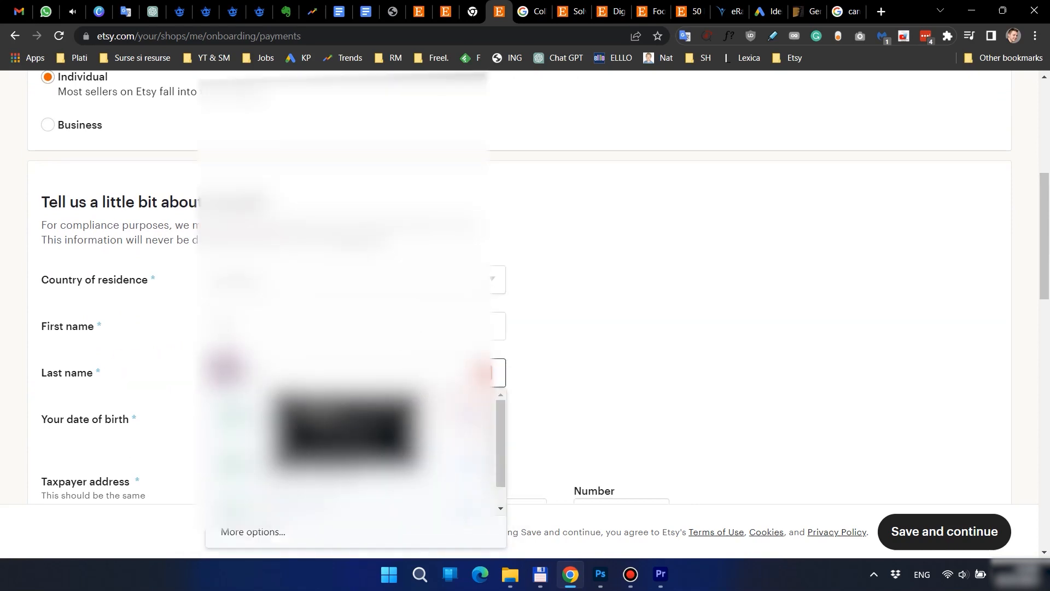
scroll(270, 192, "down", 4)
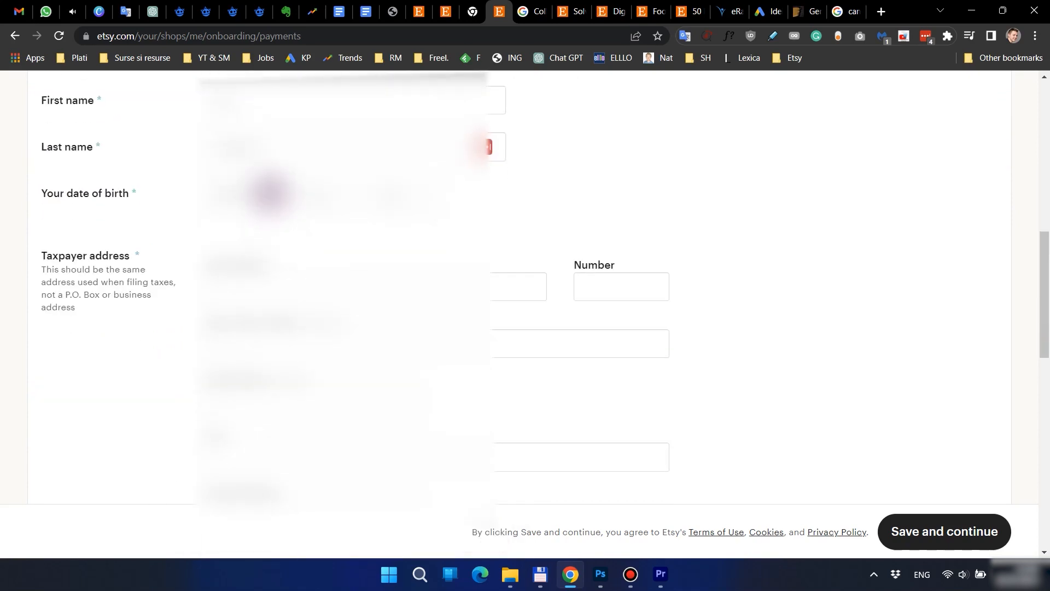
left_click(270, 192)
left_click(249, 386)
left_click(331, 192)
left_click(405, 193)
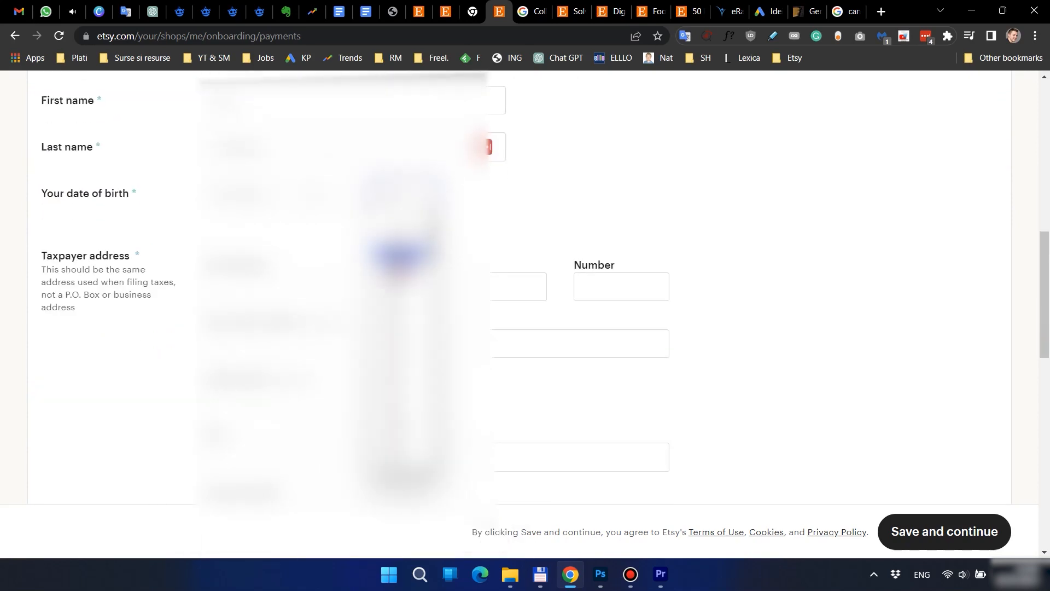
left_click(401, 323)
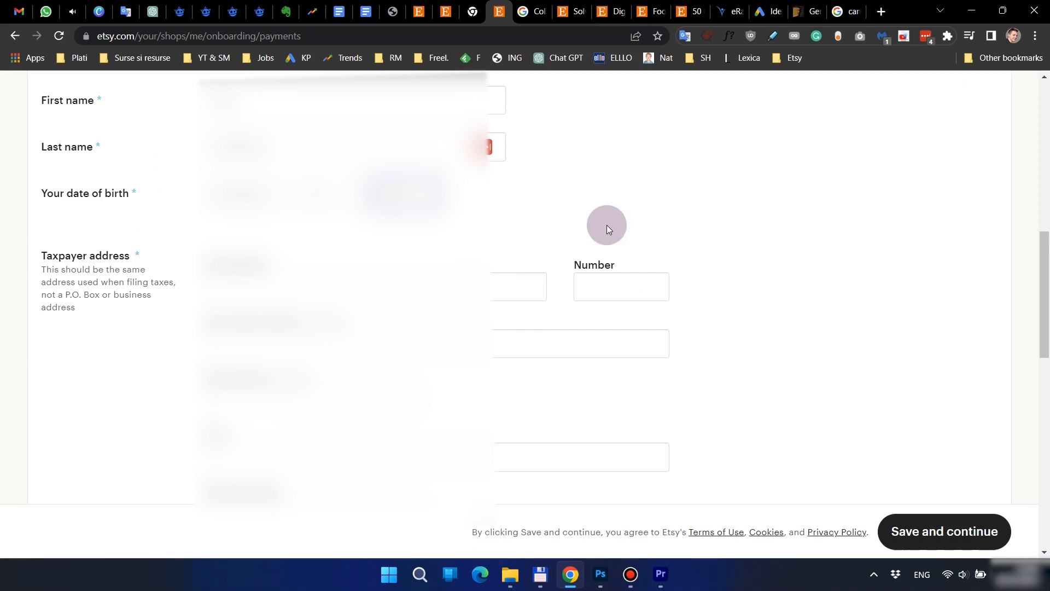
Step: Fill in the seller's taxpayer address and set the bank location to Romania
left_click(330, 290)
left_click(598, 293)
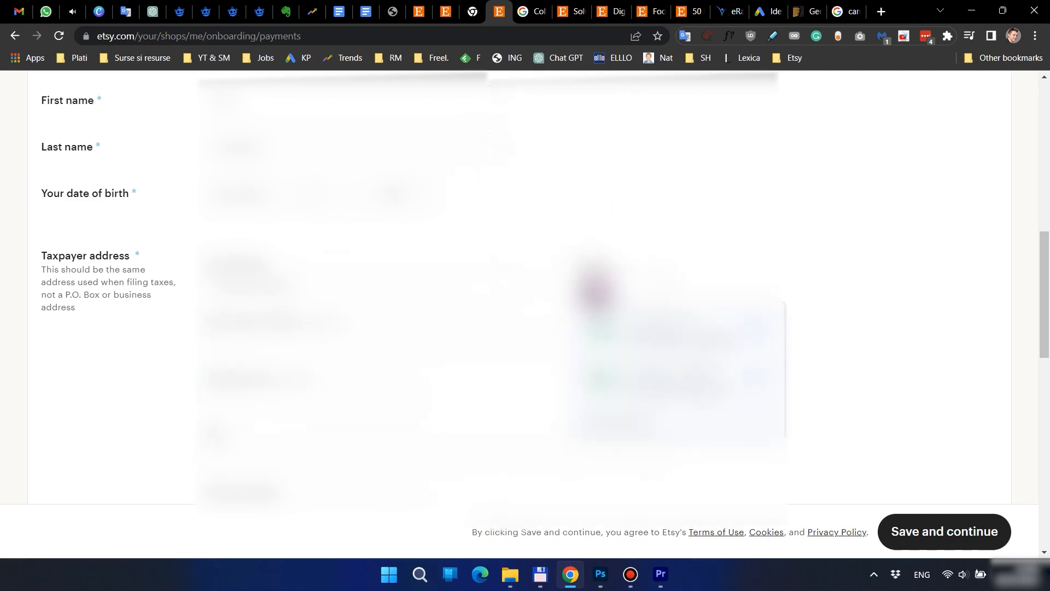
scroll(760, 306, "down", 2)
left_click(343, 279)
left_click(343, 359)
scroll(410, 329, "down", 6)
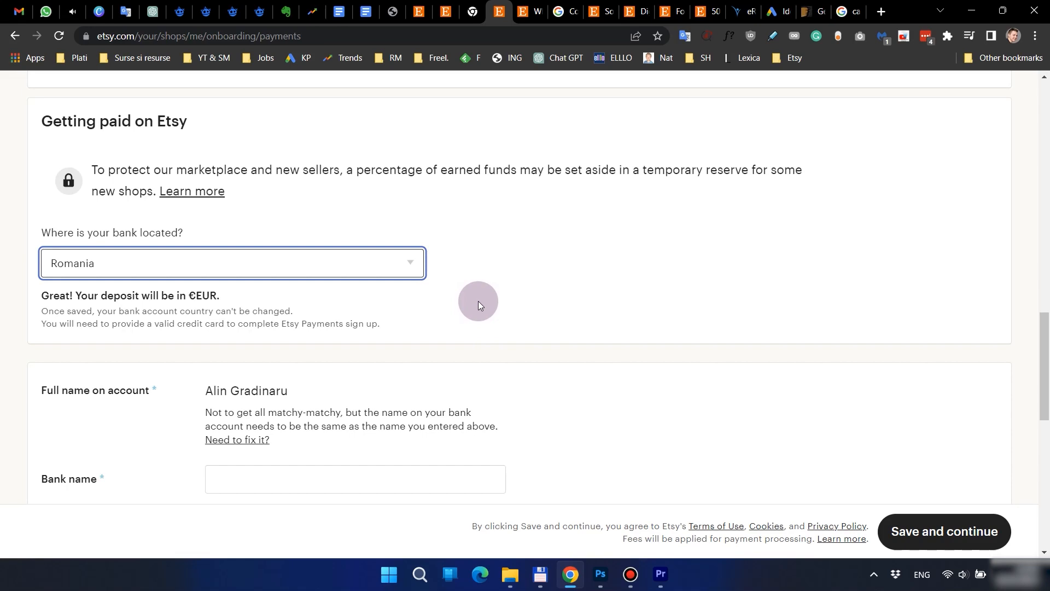
scroll(475, 304, "down", 4)
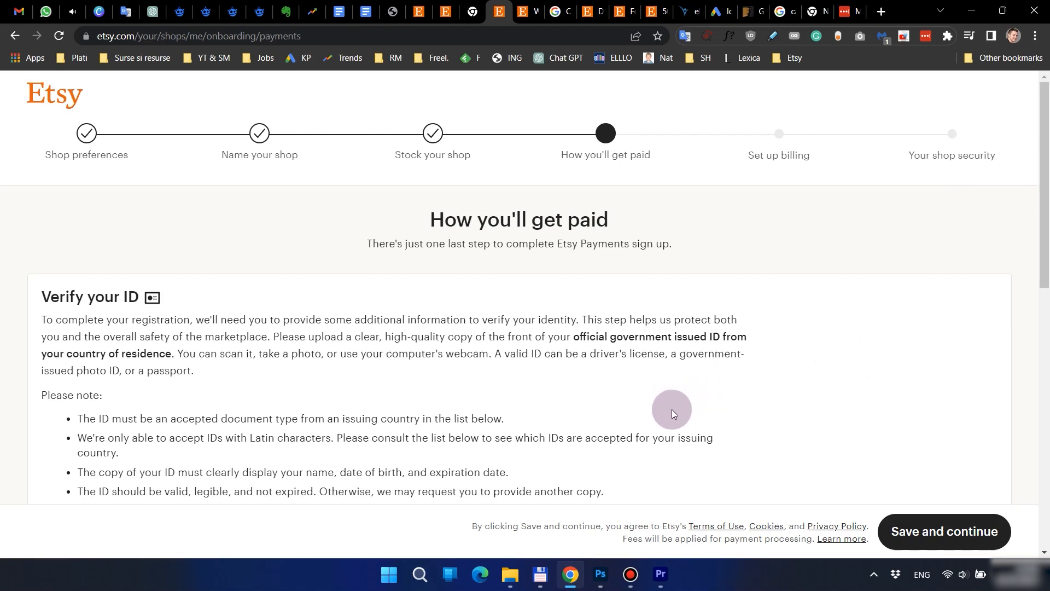
Step: Set the verification ID's issuing country to Romania and its document type to Identity Card
scroll(638, 385, "down", 4)
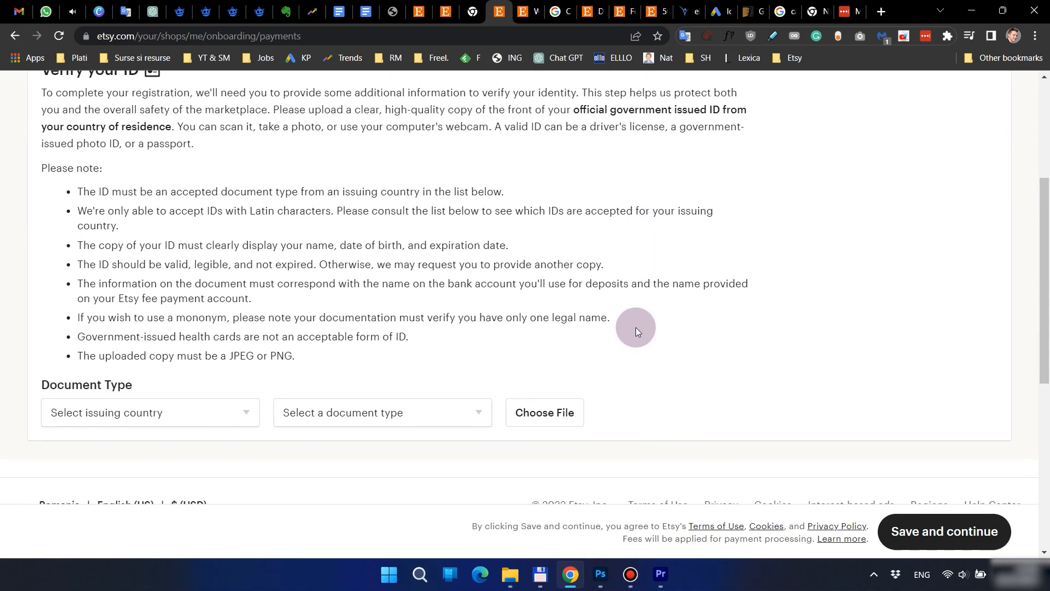
scroll(258, 263, "down", 2)
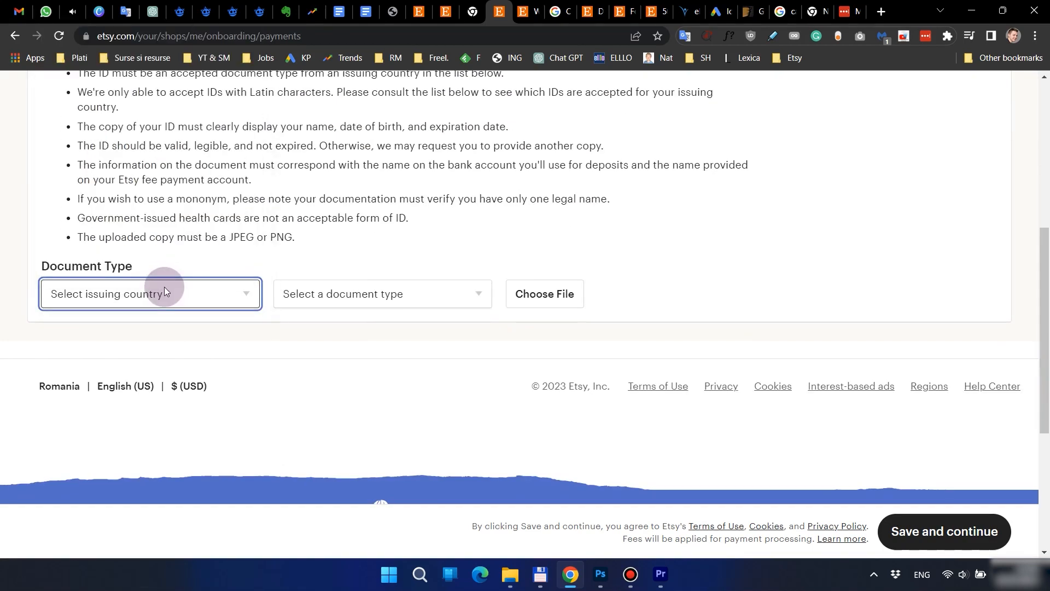
left_click(164, 286)
key("r")
left_click(162, 274)
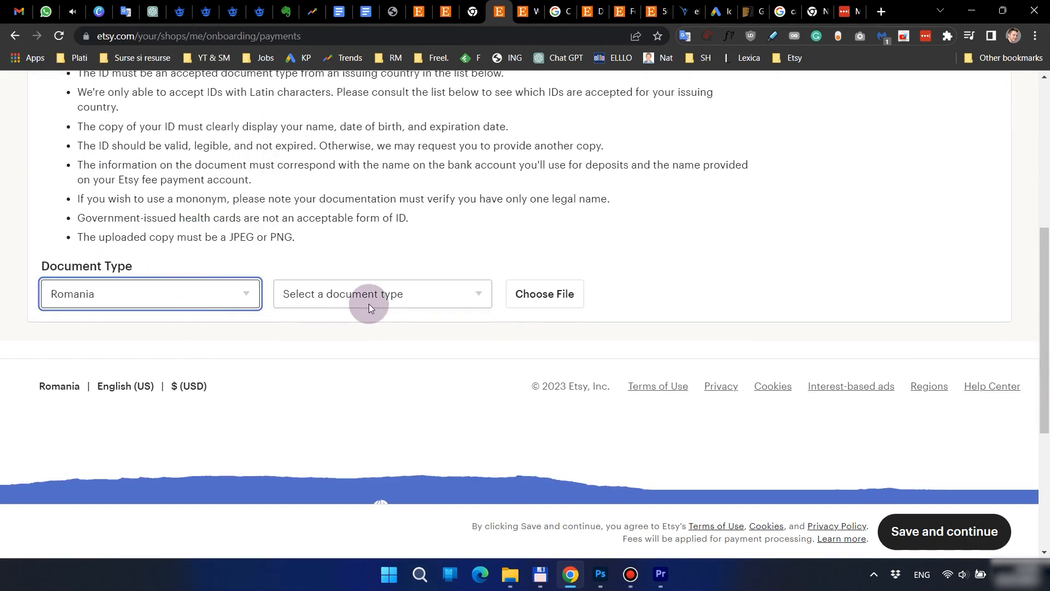
left_click(370, 303)
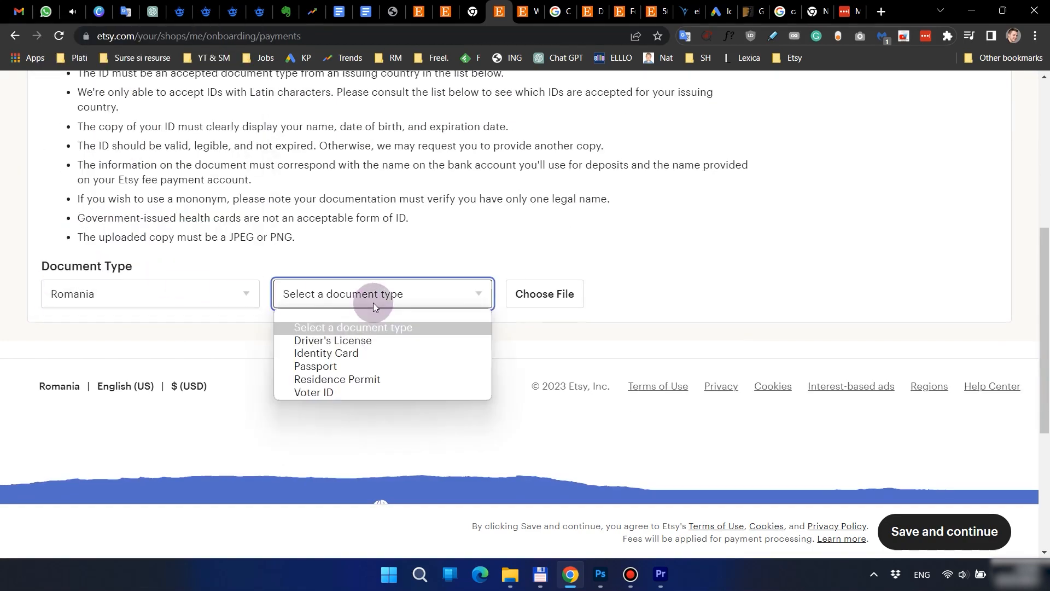
left_click(385, 354)
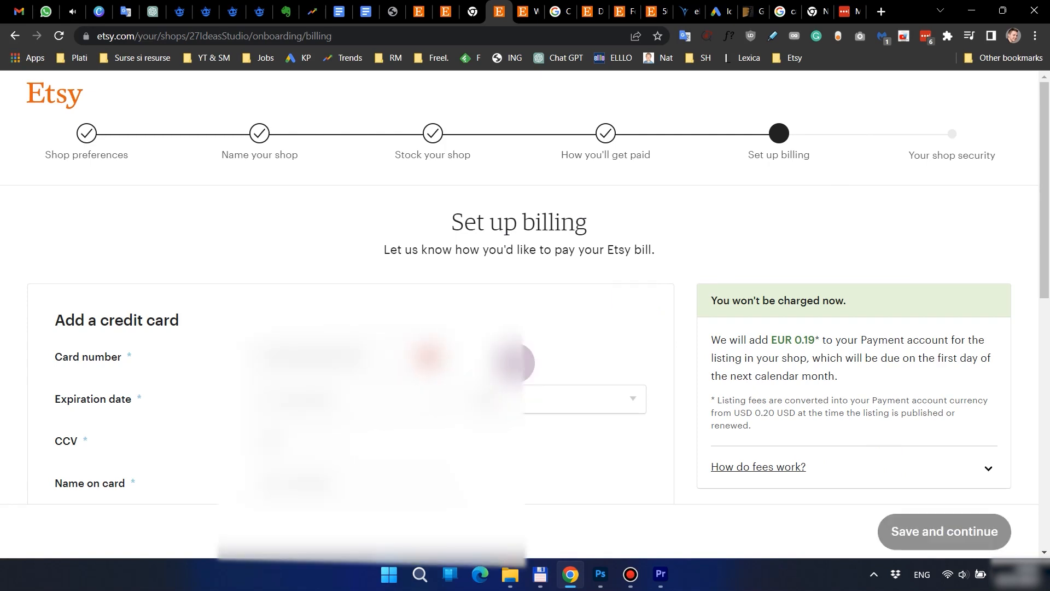
Step: Fill in the credit card number and billing details, leave the VAT ID empty and save the billing setup
left_click(375, 353)
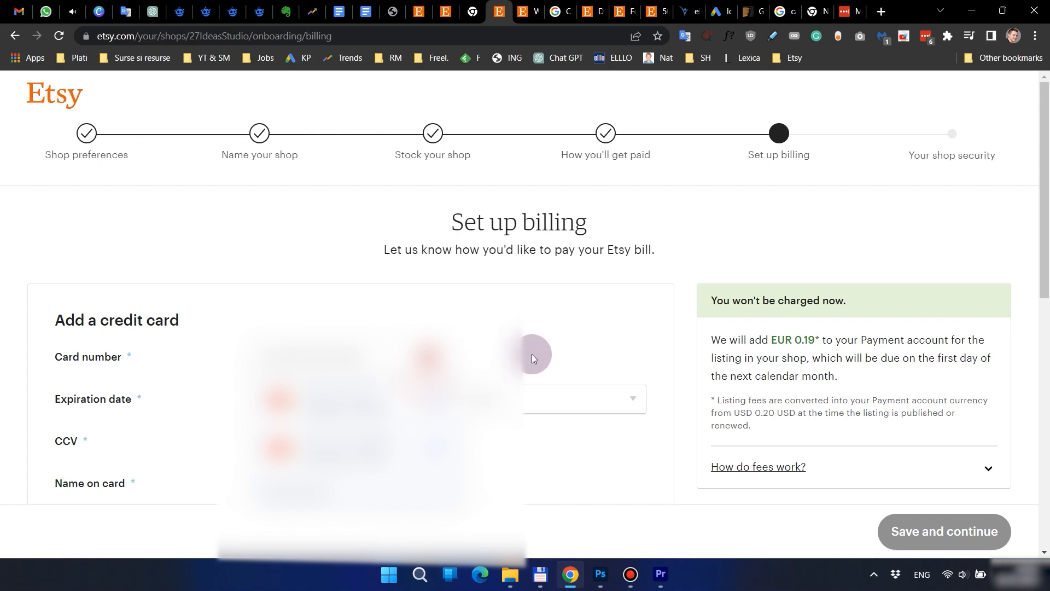
left_click(531, 354)
scroll(531, 353, "down", 5)
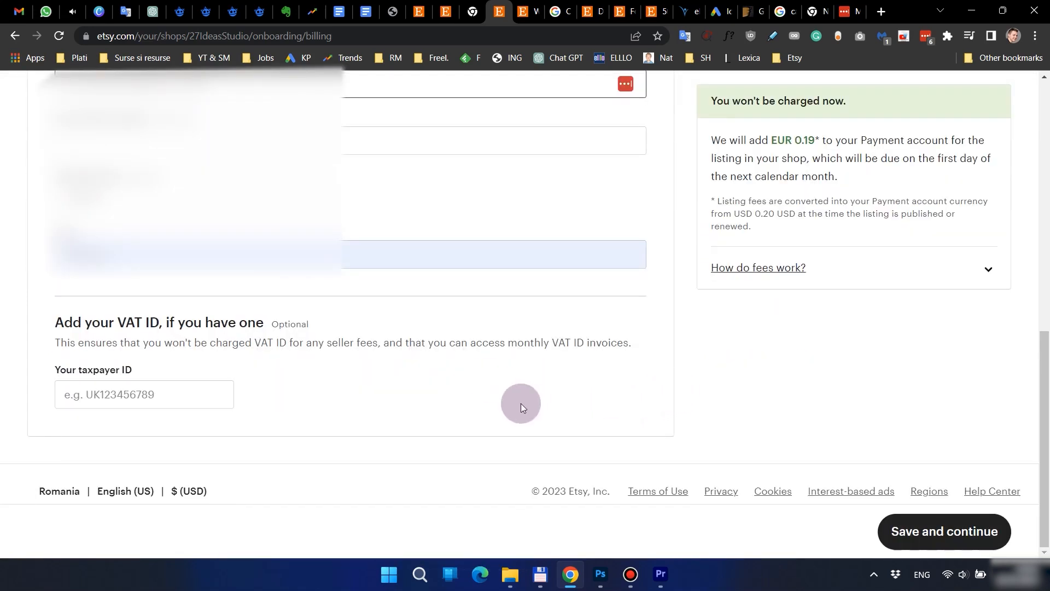
left_click(956, 531)
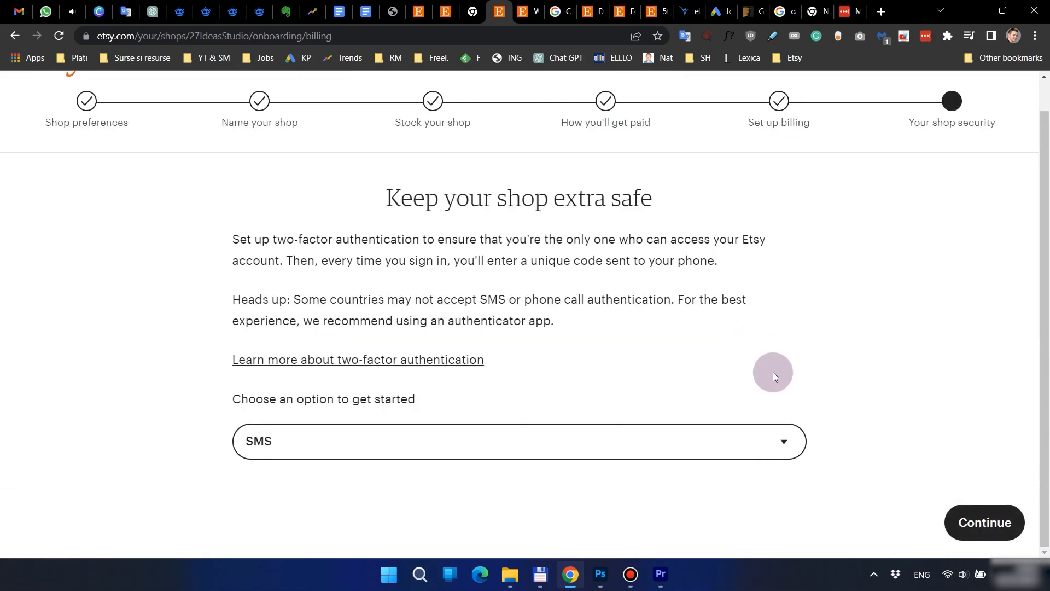
Step: Keep SMS as the two-factor authentication method and continue to its setup
left_click(769, 437)
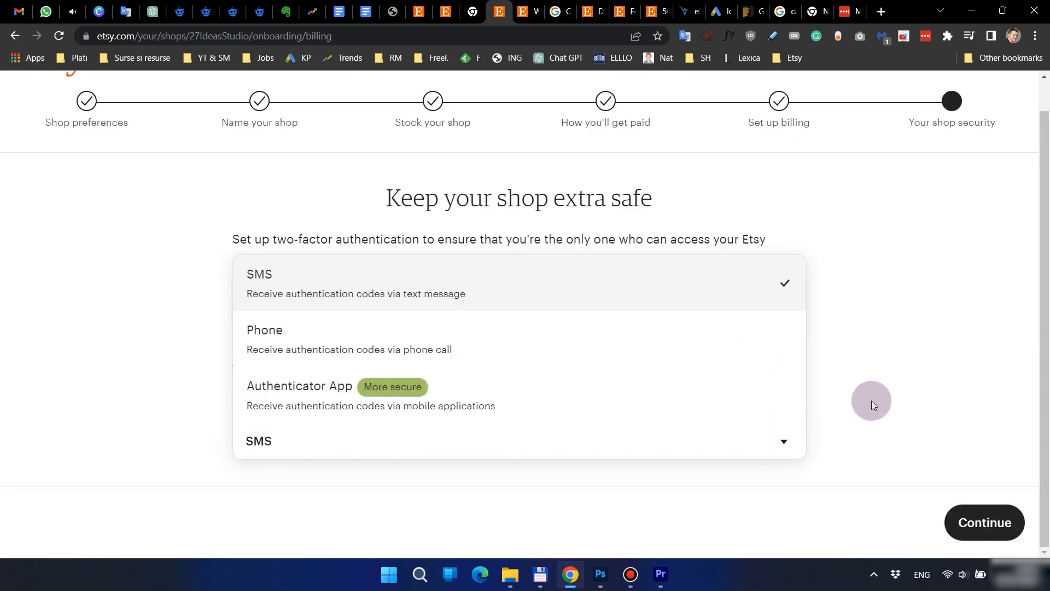
left_click(871, 400)
left_click(982, 530)
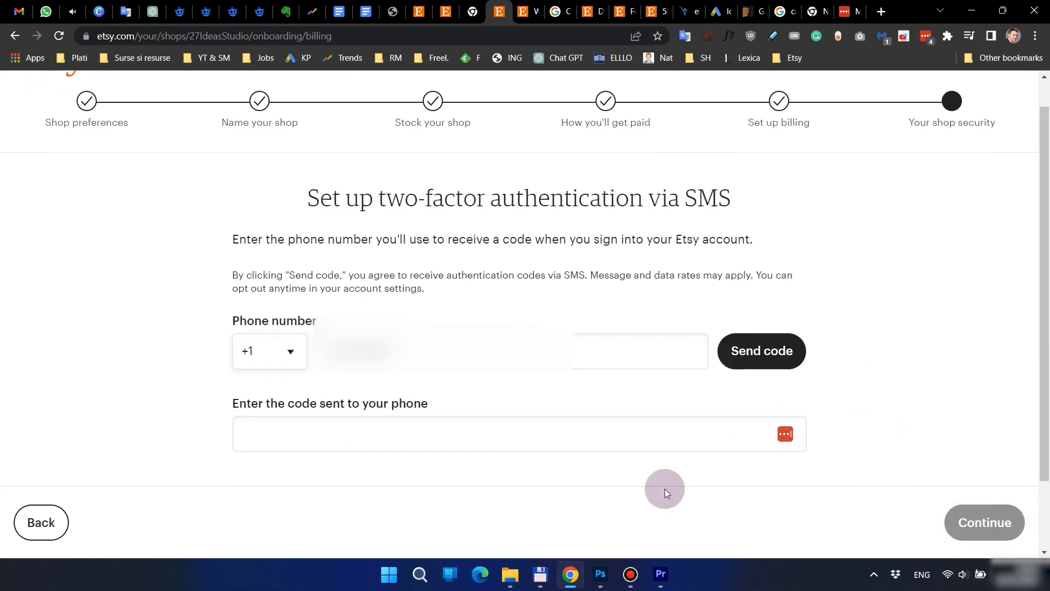
Step: Try to send an SMS code to the owner's phone number and check the country code list for a suitable prefix
left_click(290, 353)
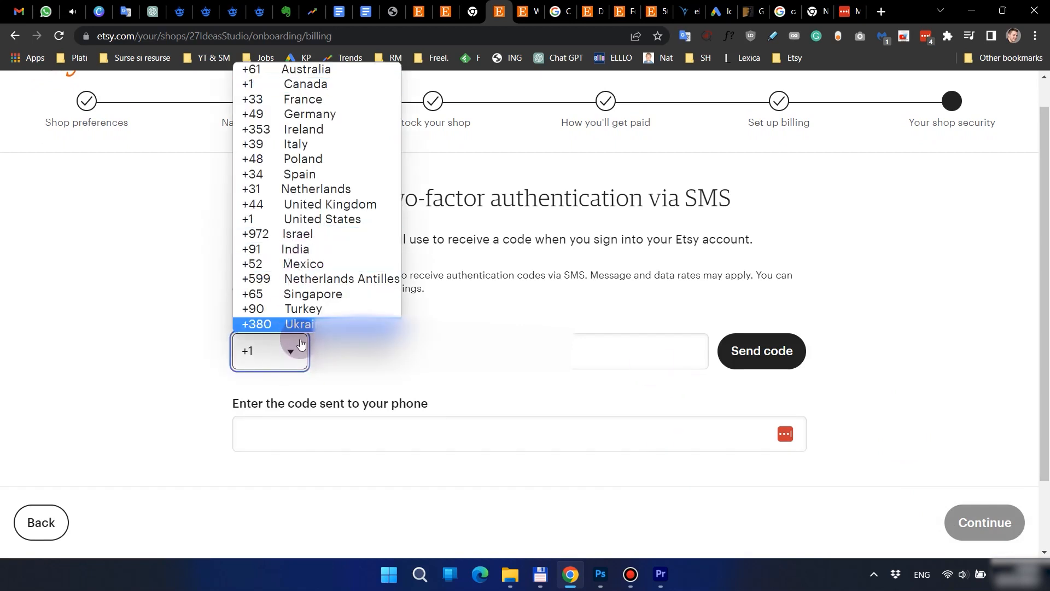
left_click(182, 289)
left_click(745, 349)
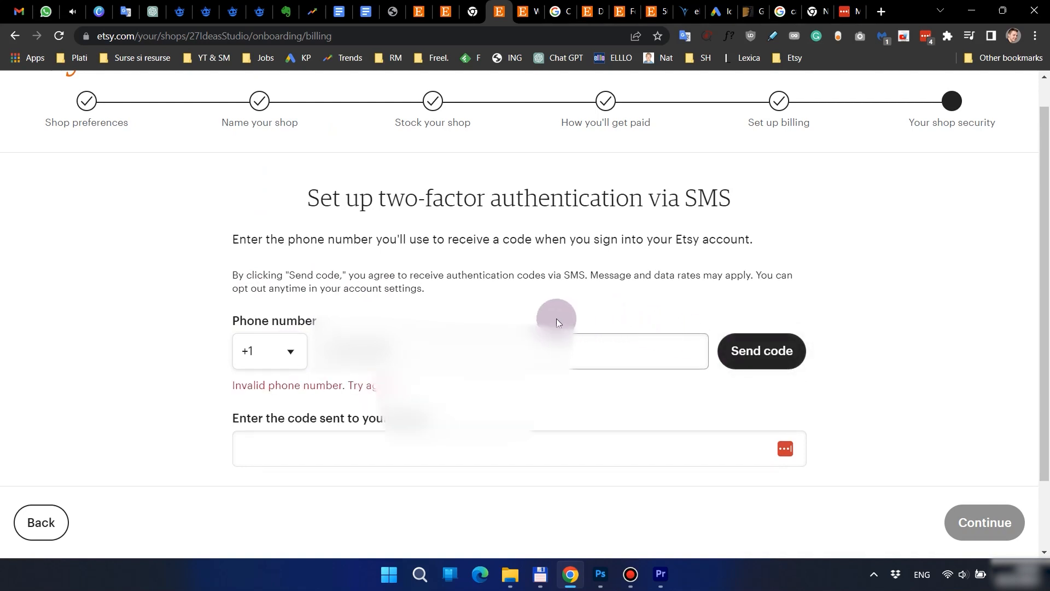
left_click(334, 351)
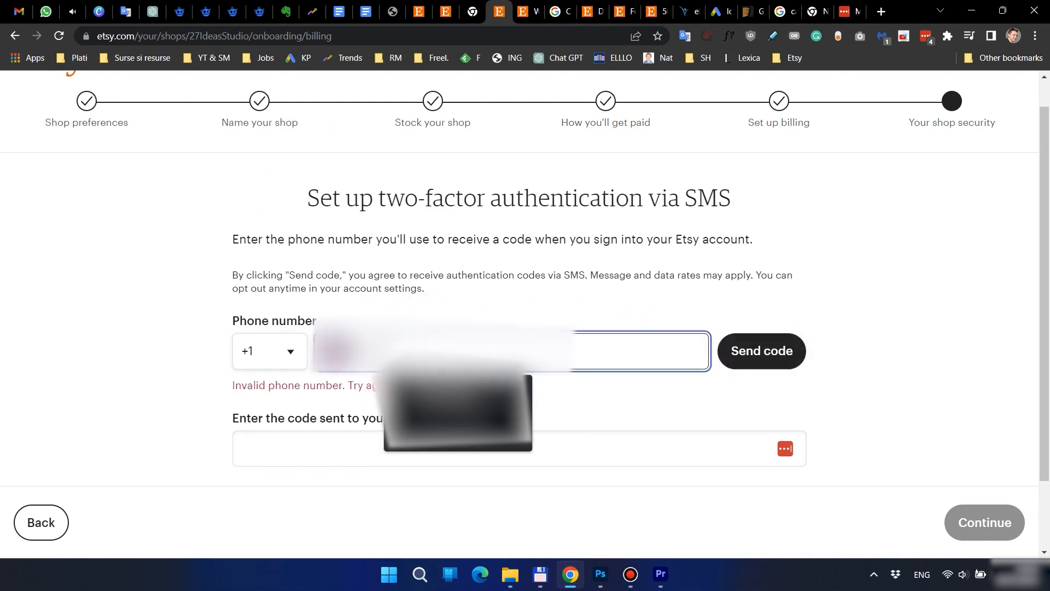
left_click(748, 351)
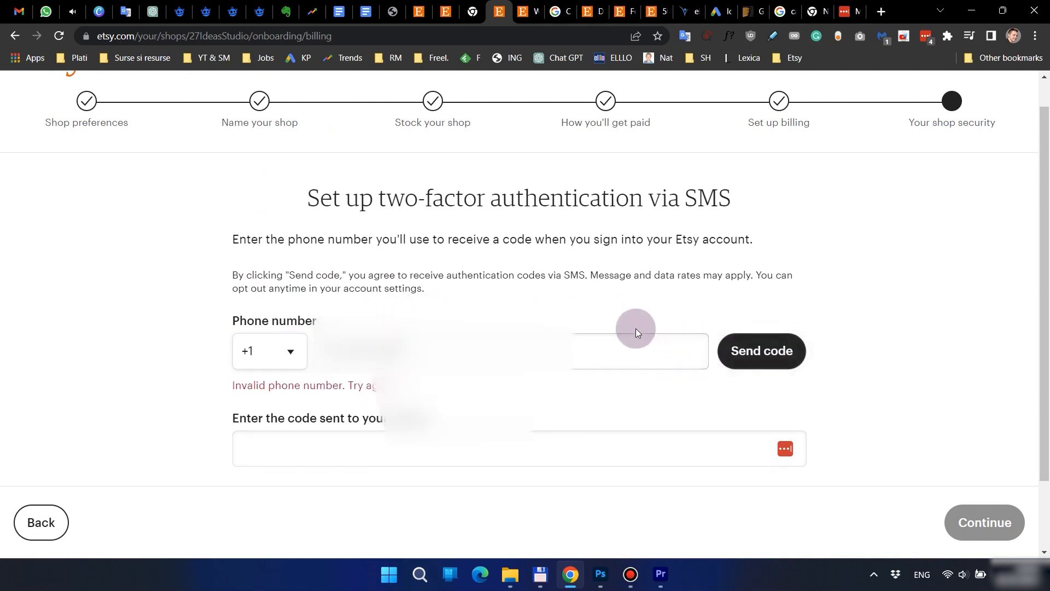
left_click(286, 359)
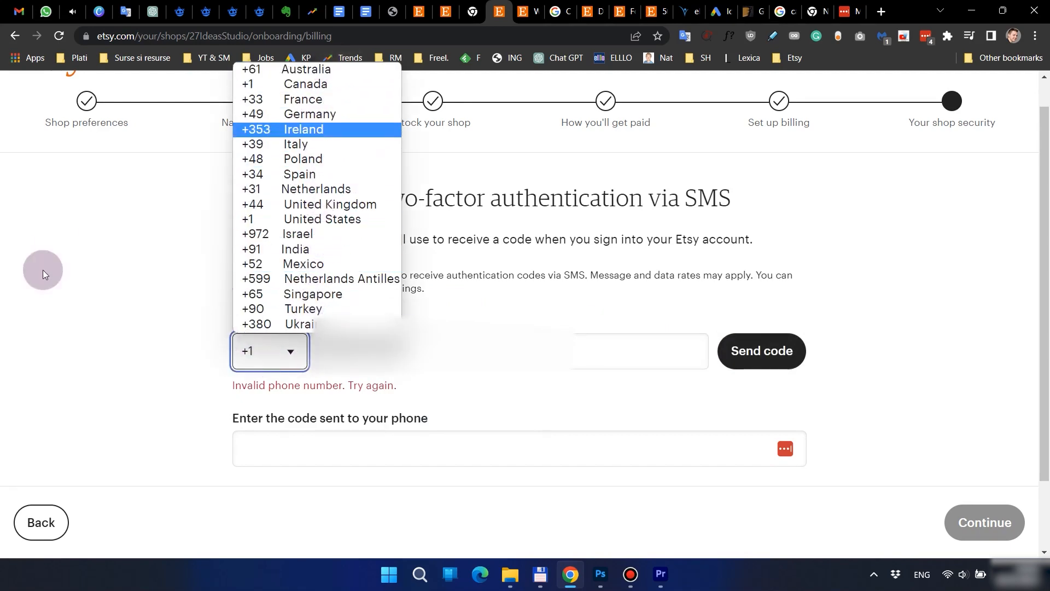
Step: Return to the method choice, switch two-factor authentication to Authenticator App and continue to the QR code page
scroll(109, 372, "down", 2)
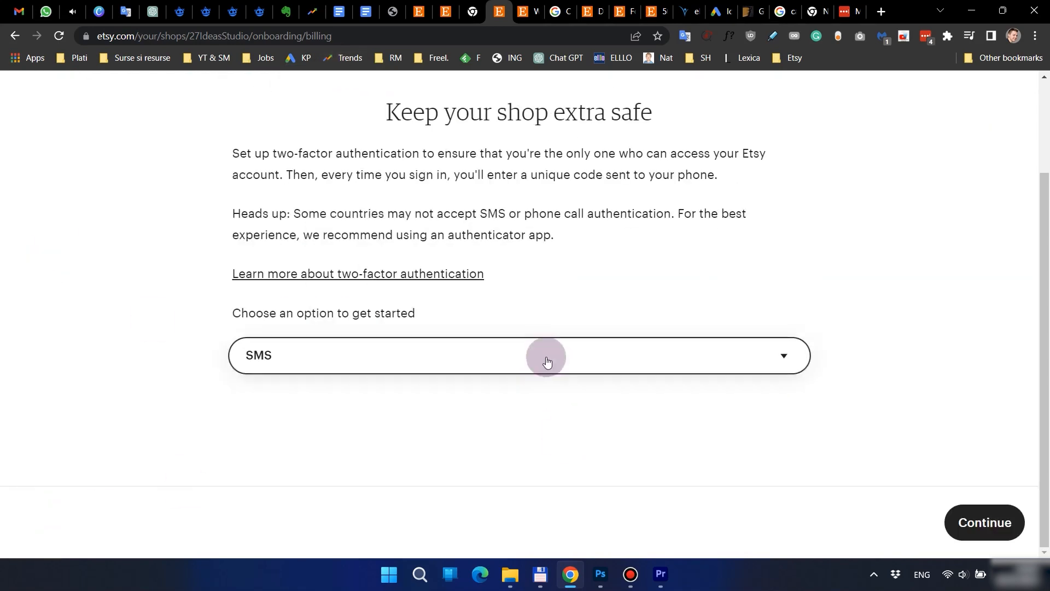
left_click(546, 358)
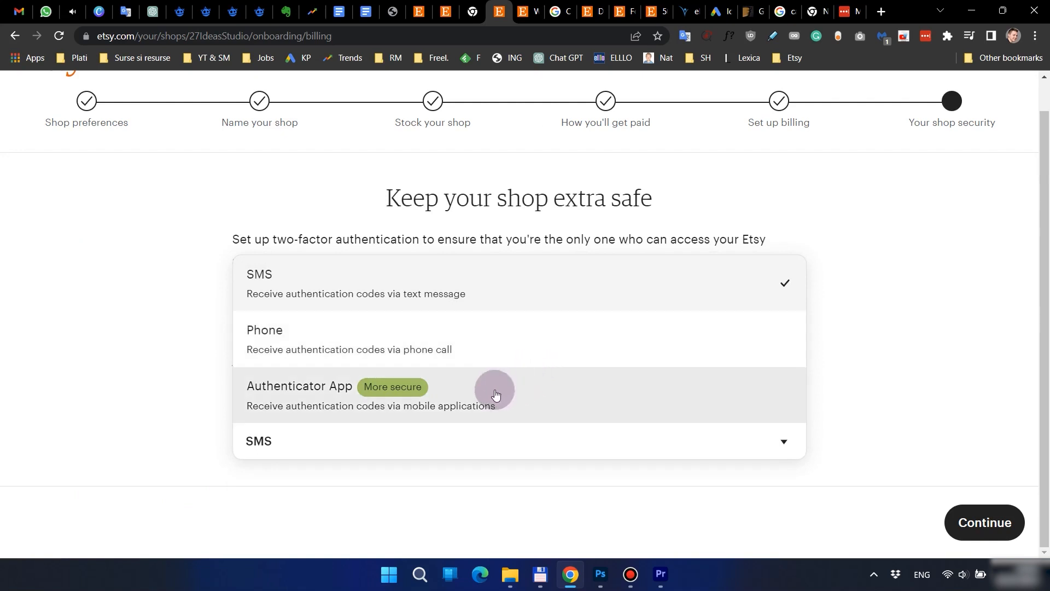
left_click(495, 394)
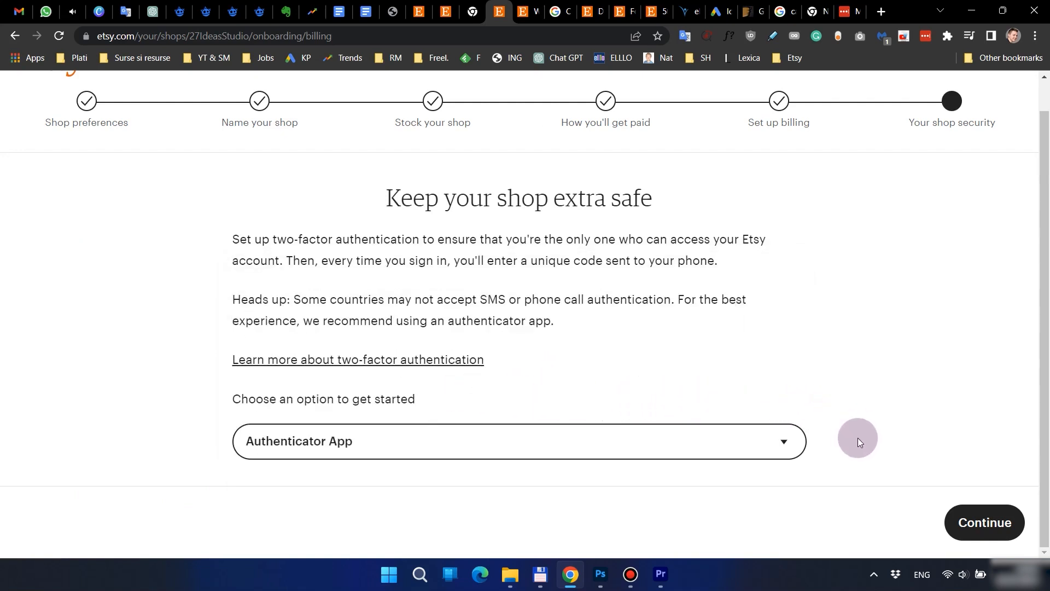
left_click(979, 520)
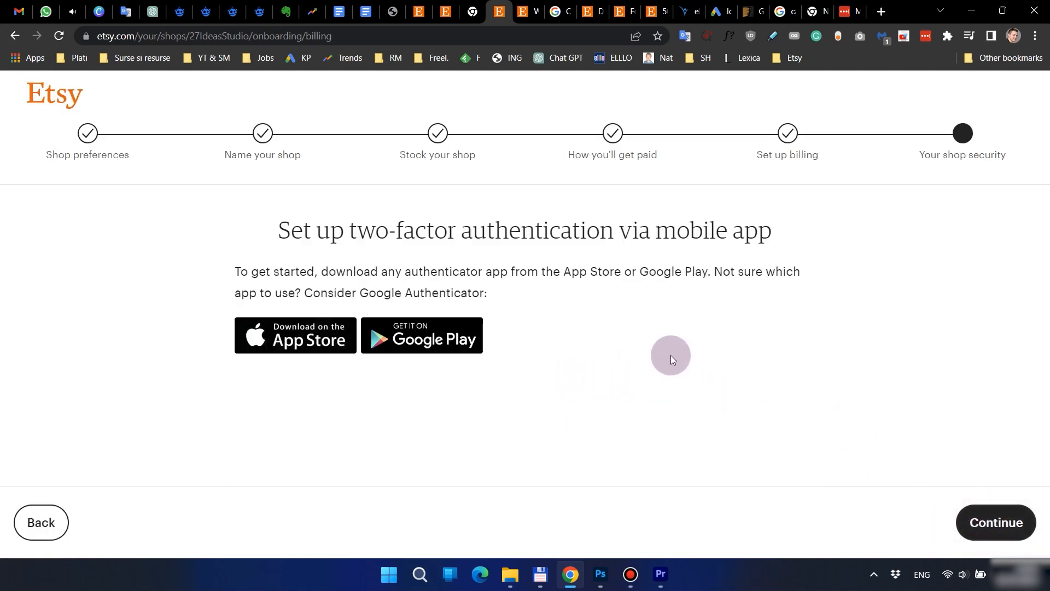
left_click(996, 521)
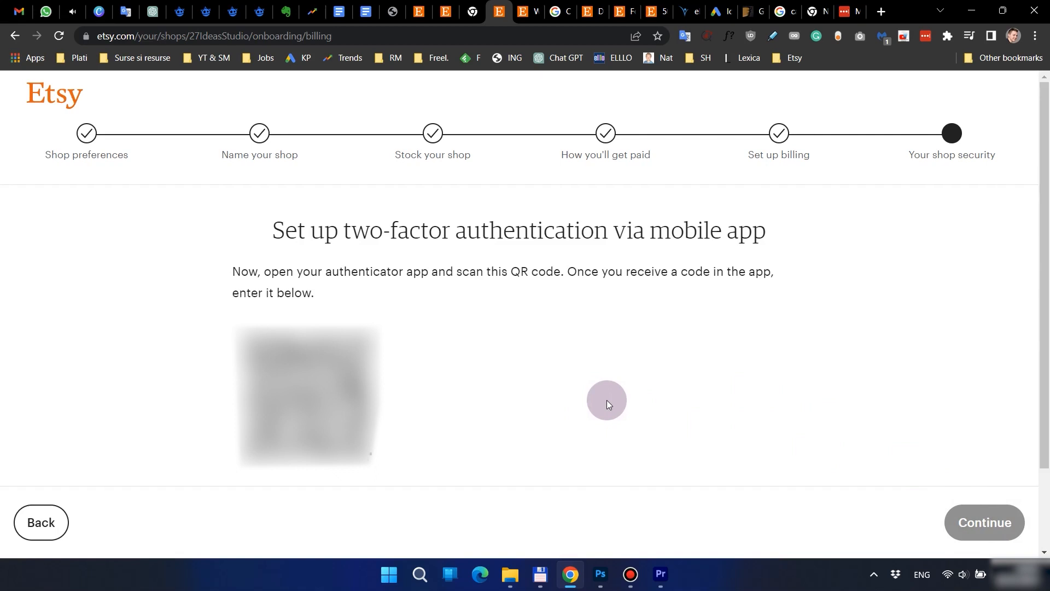
Step: Enter the verification code from the authenticator app and submit it
scroll(674, 367, "down", 2)
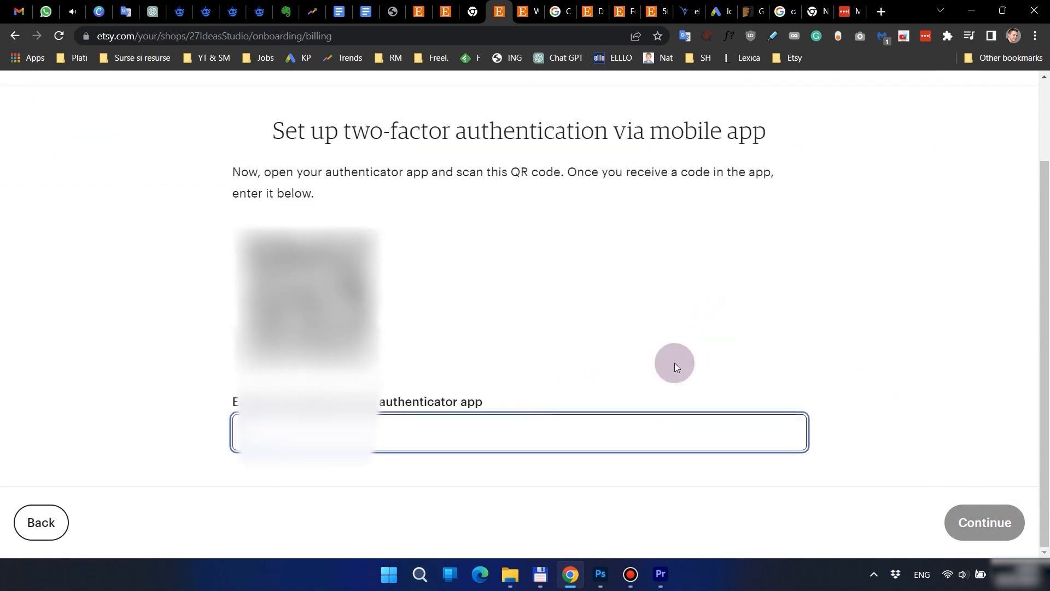
type("...")
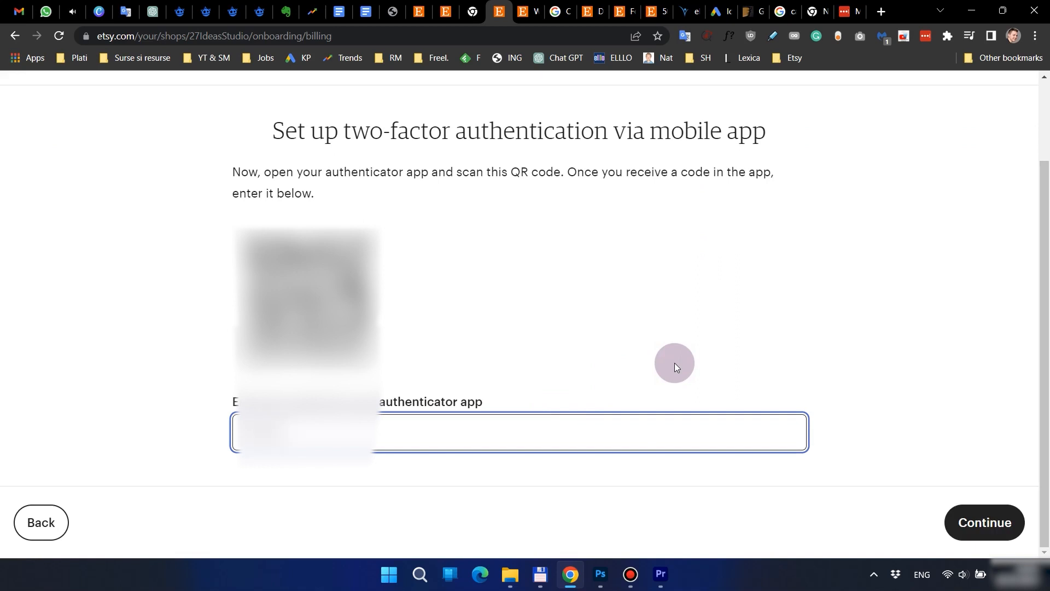
left_click(1007, 520)
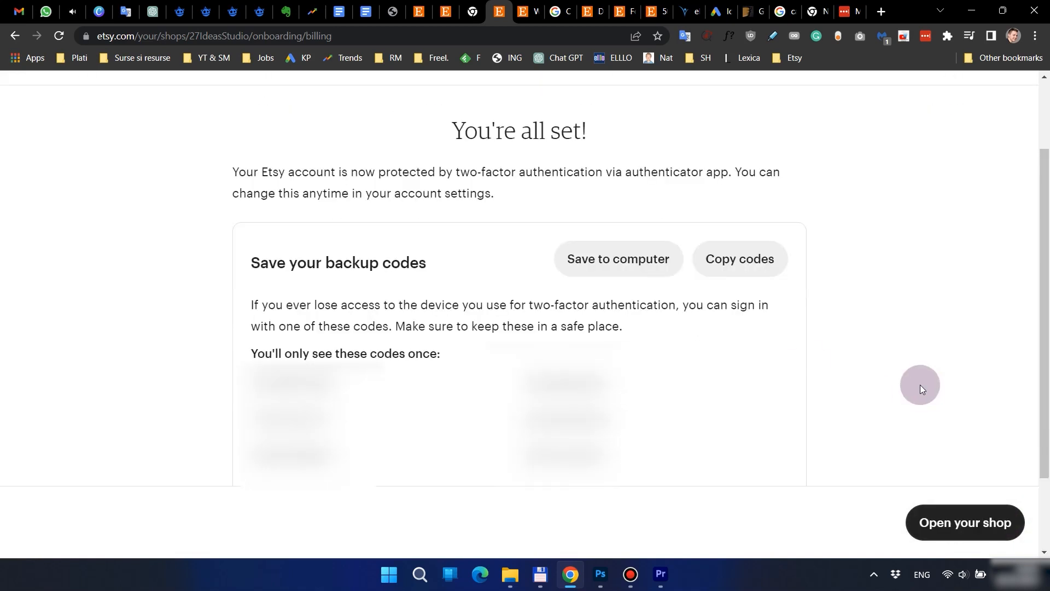
Step: Save the two-factor backup codes to the computer
scroll(835, 310, "down", 2)
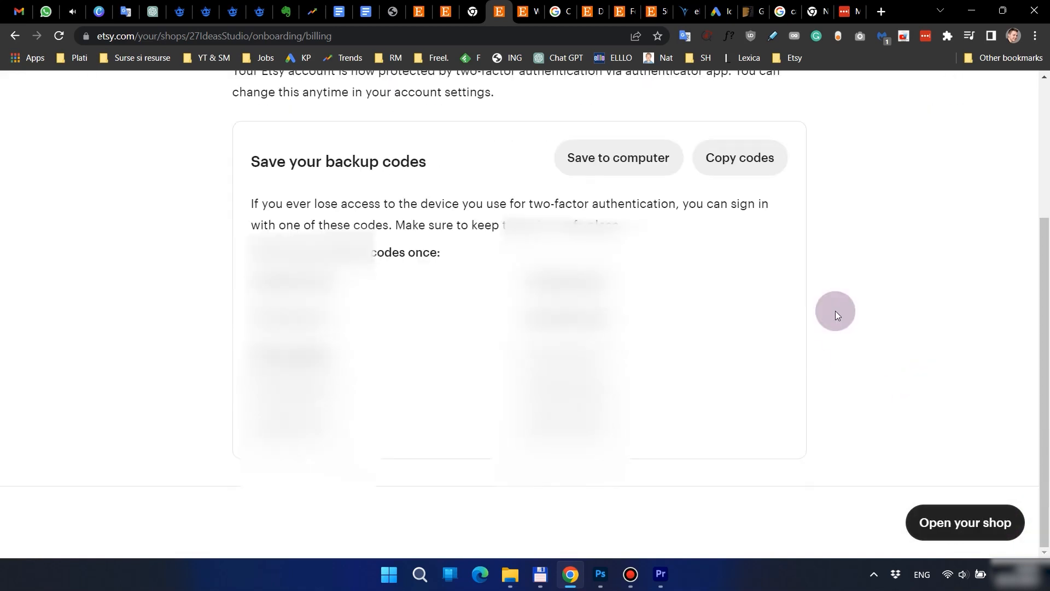
left_click(614, 156)
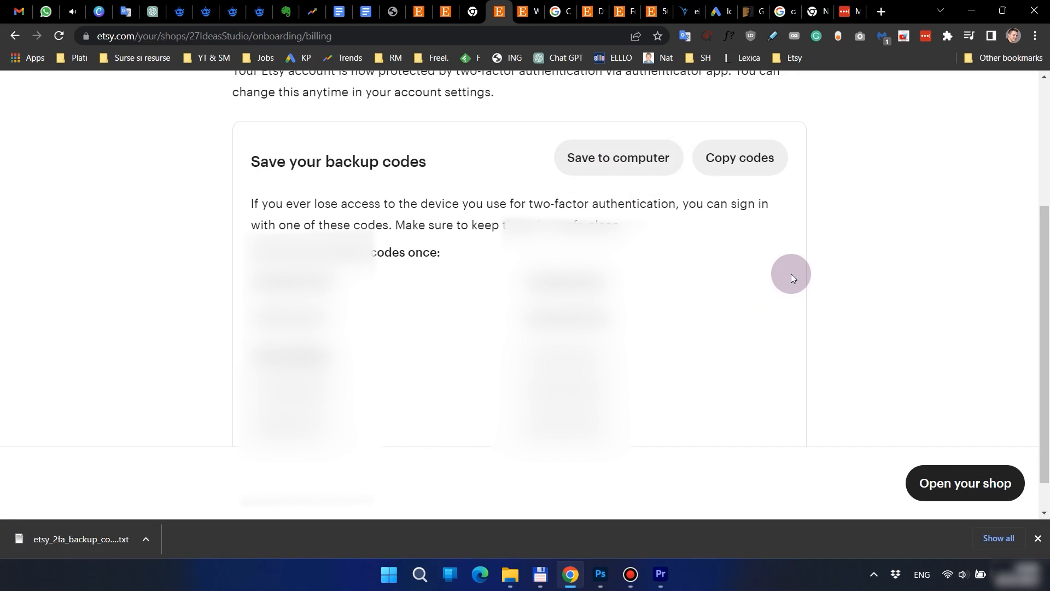
scroll(791, 273, "down", 1)
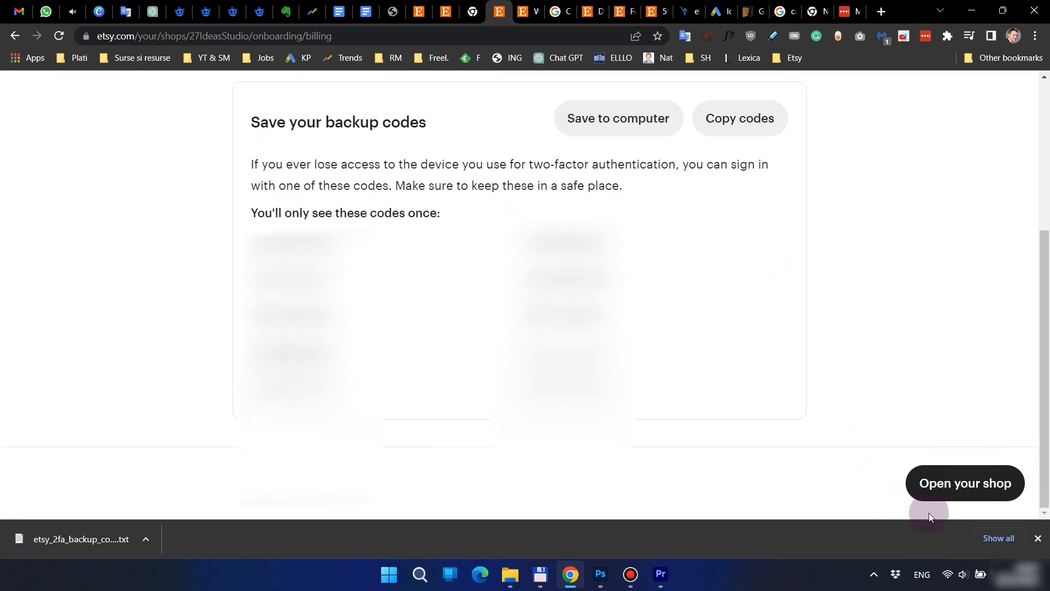
Step: Open the shop, opt in to tips and updates about the shop, and continue to it
left_click(958, 484)
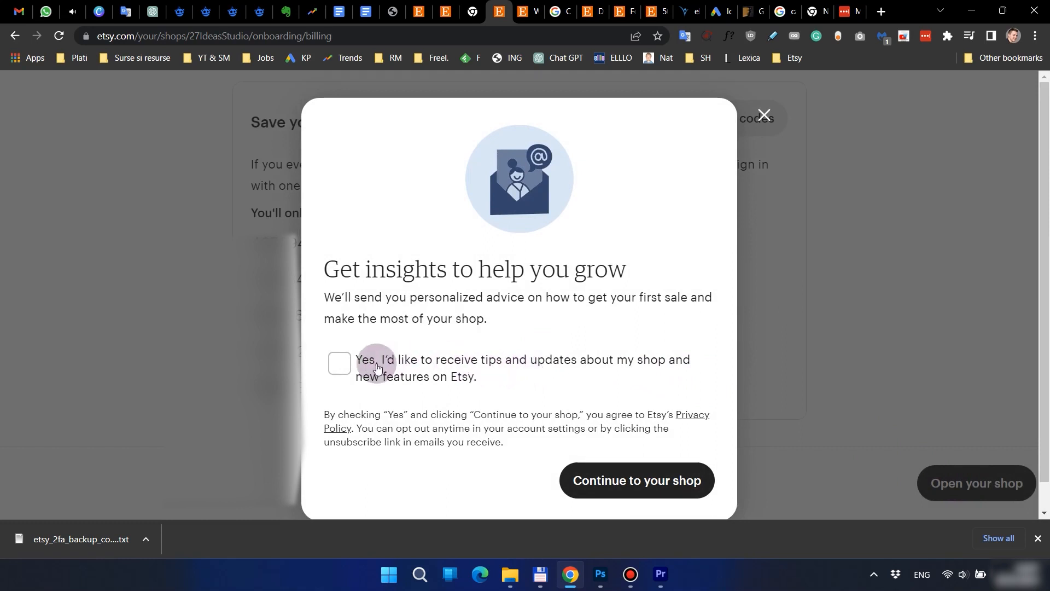
scroll(534, 392, "down", 1)
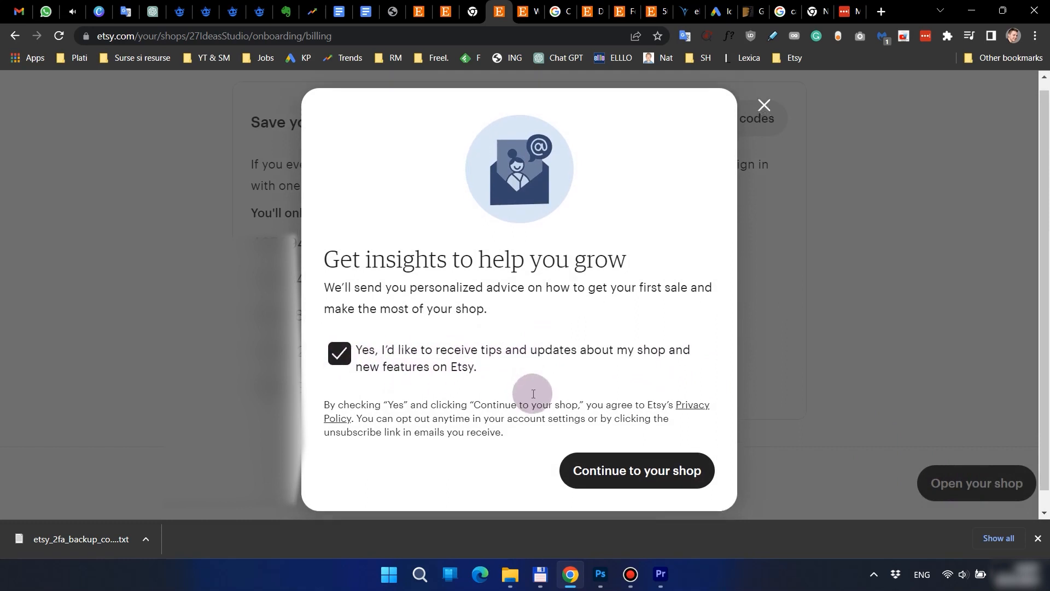
left_click(650, 449)
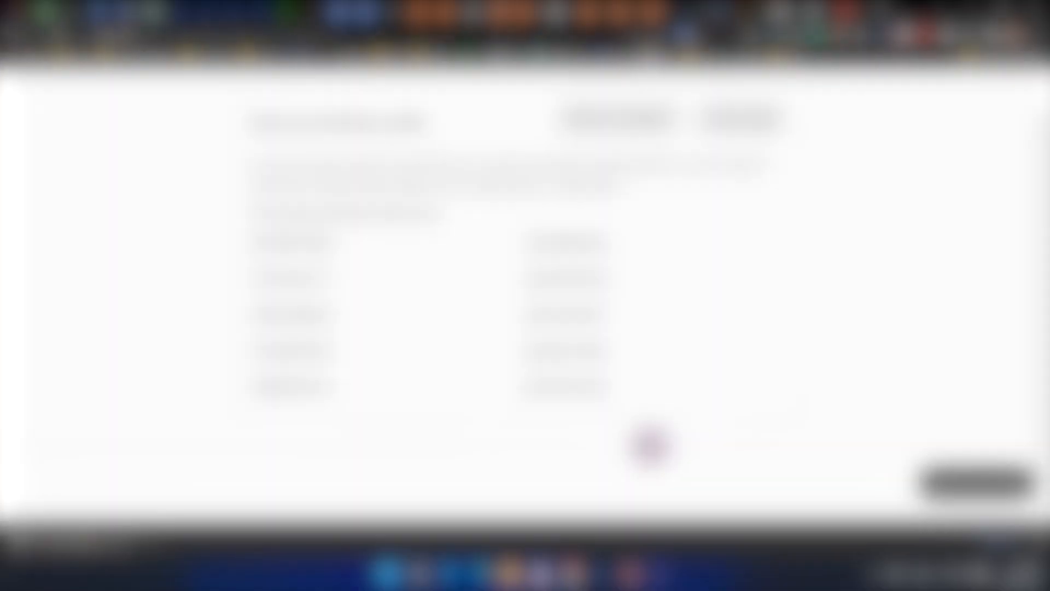